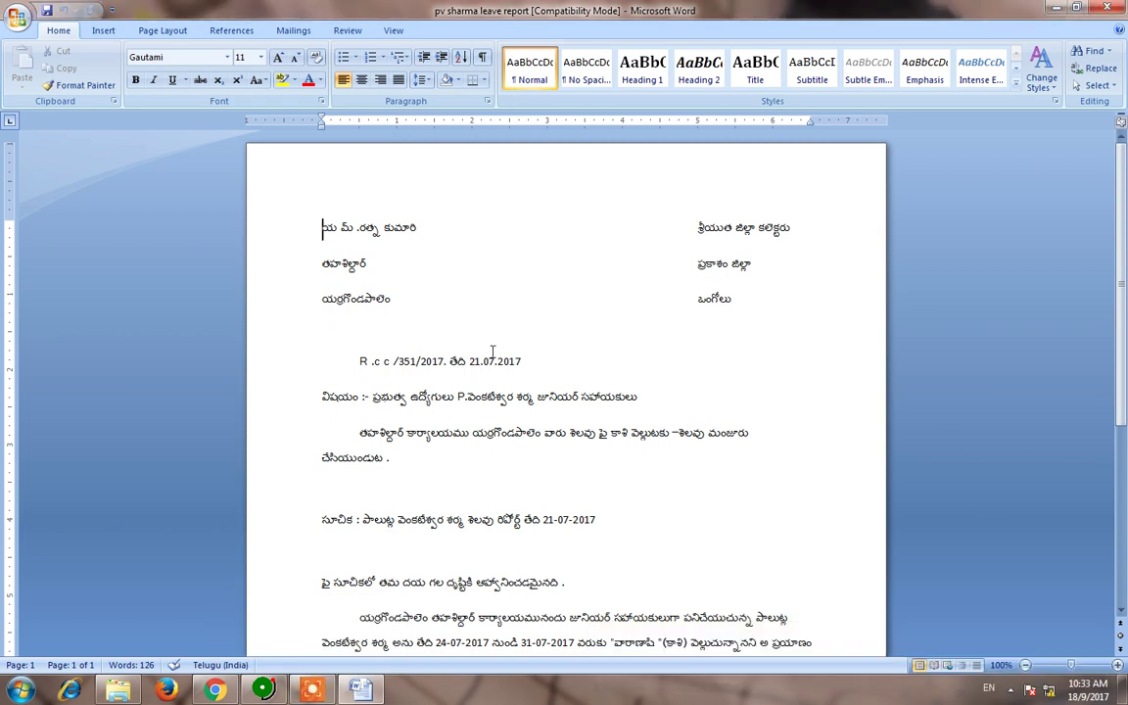
# Set the three address header lines to single line spacing with 0 pt after.
pyautogui.scroll(-5, 439, 311)
pyautogui.scroll(5, 440, 310)
pyautogui.scroll(-1, 434, 255)
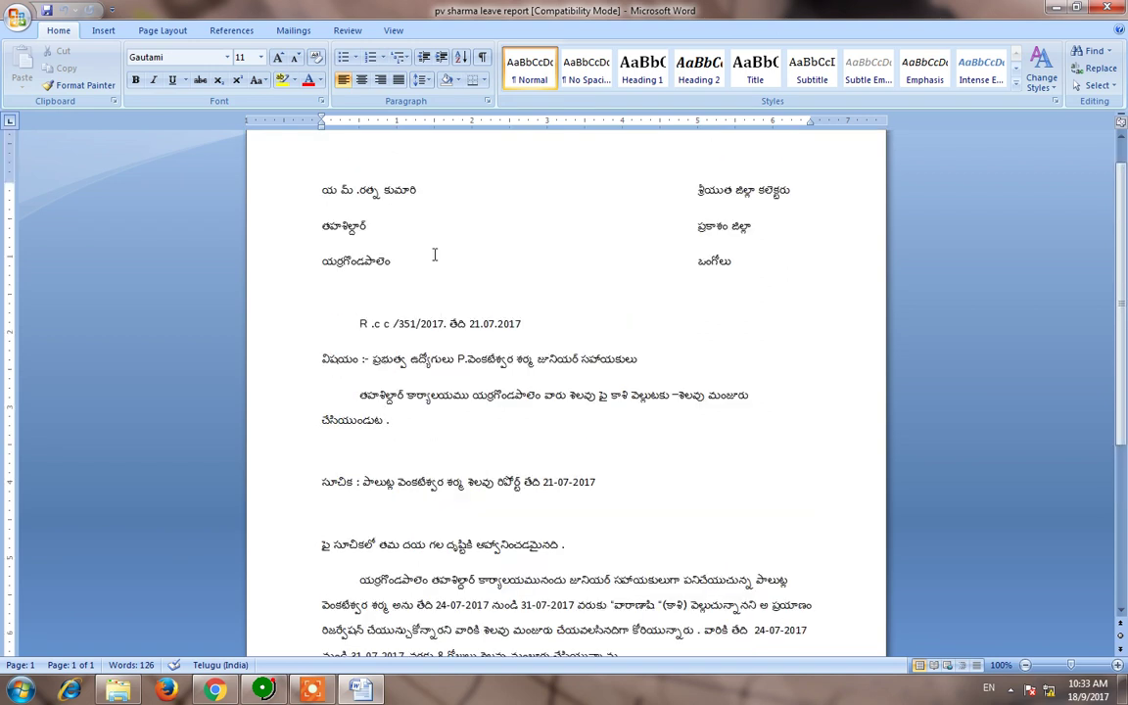
pyautogui.scroll(-6, 549, 325)
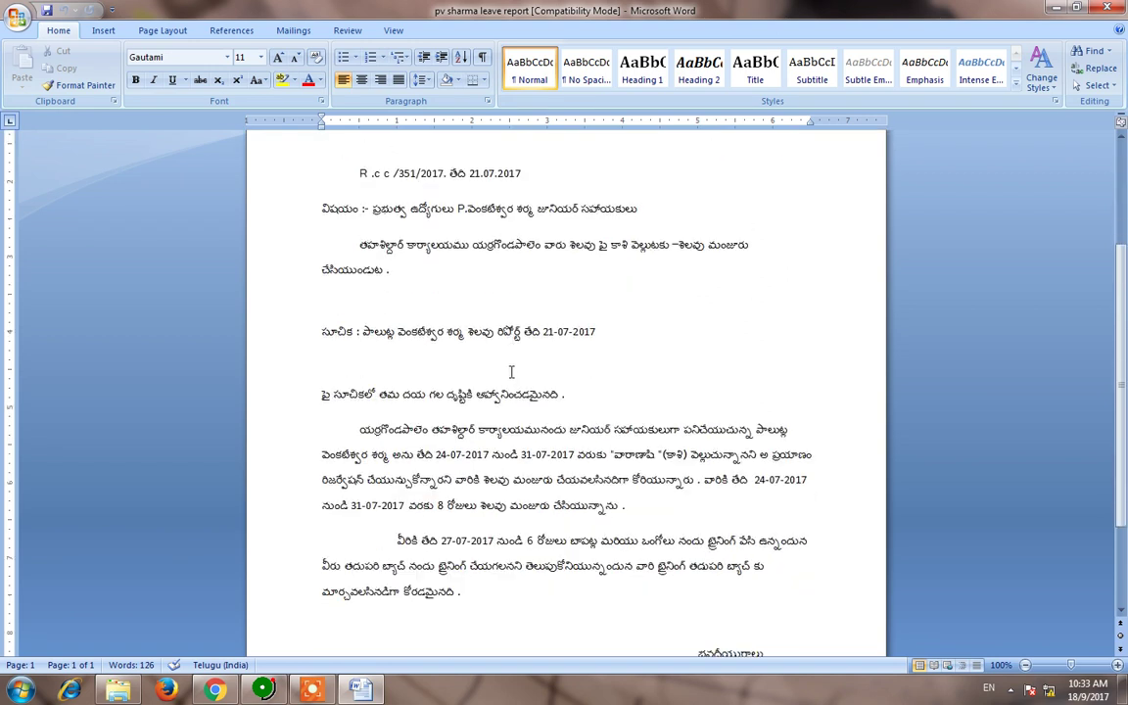
pyautogui.scroll(6, 517, 374)
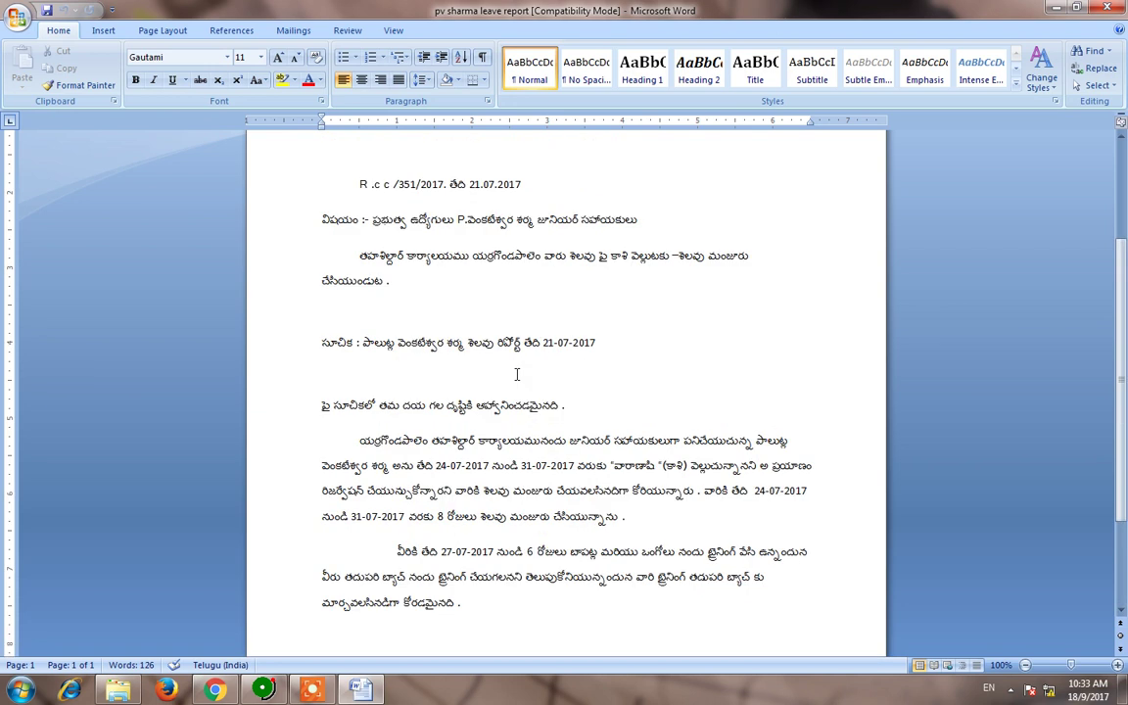
pyautogui.scroll(1, 517, 374)
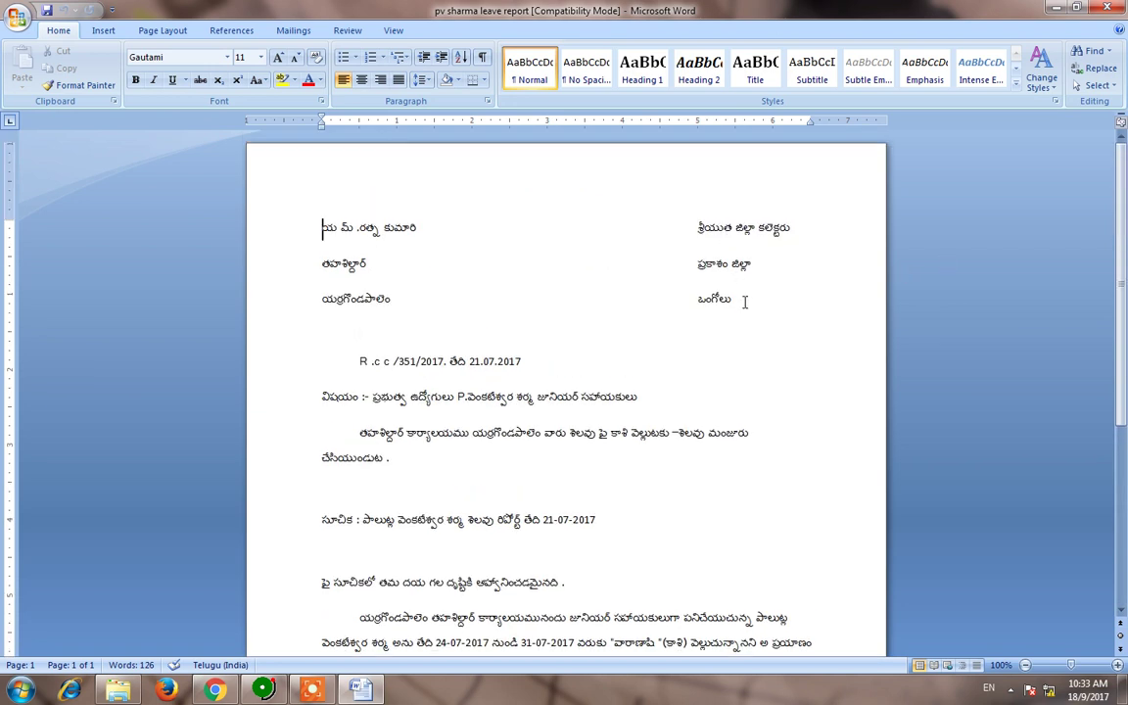
pyautogui.moveTo(744, 303); pyautogui.dragTo(294, 227)
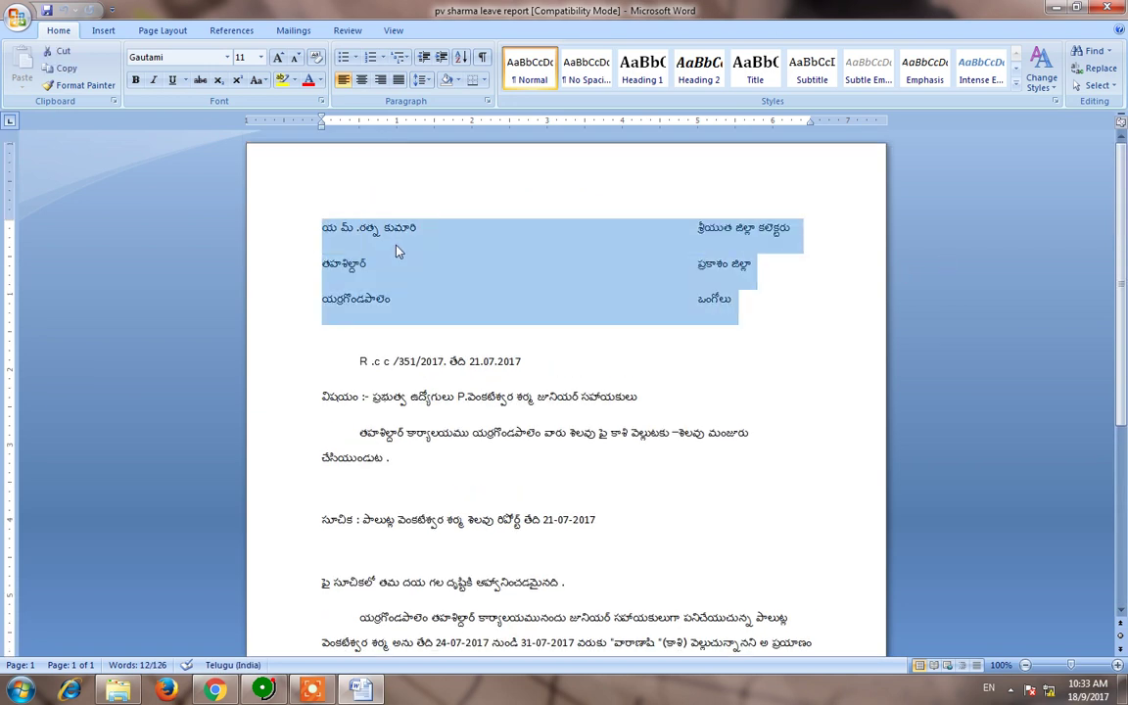
pyautogui.rightClick(378, 244)
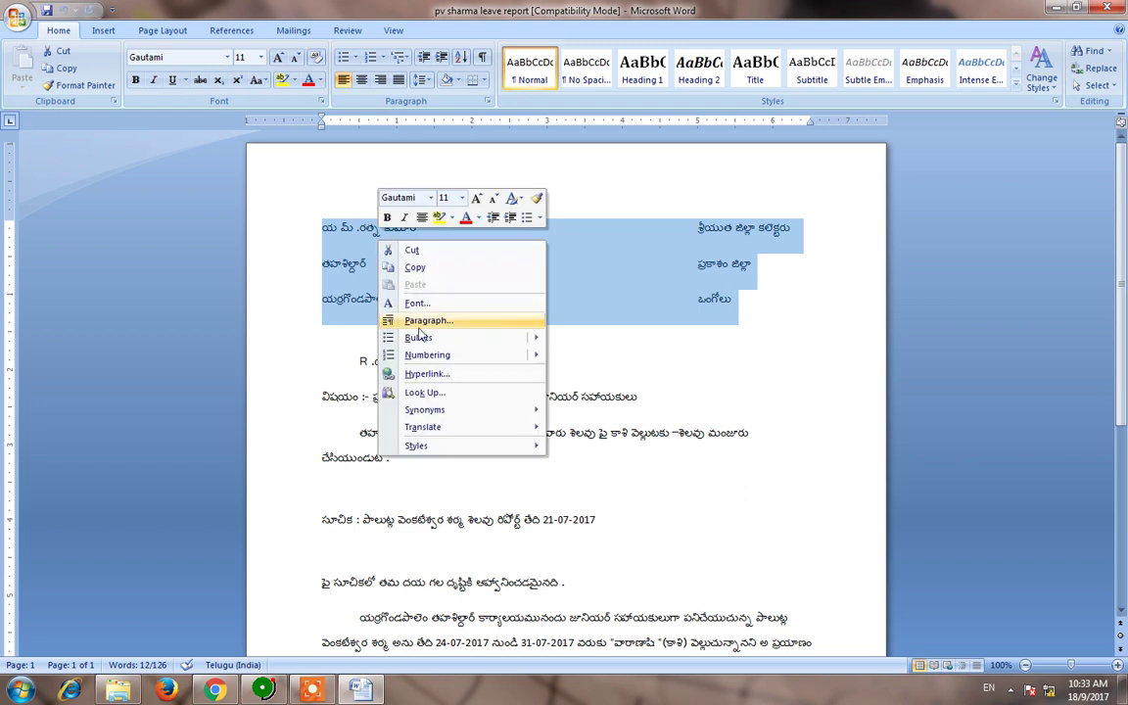
pyautogui.click(412, 321)
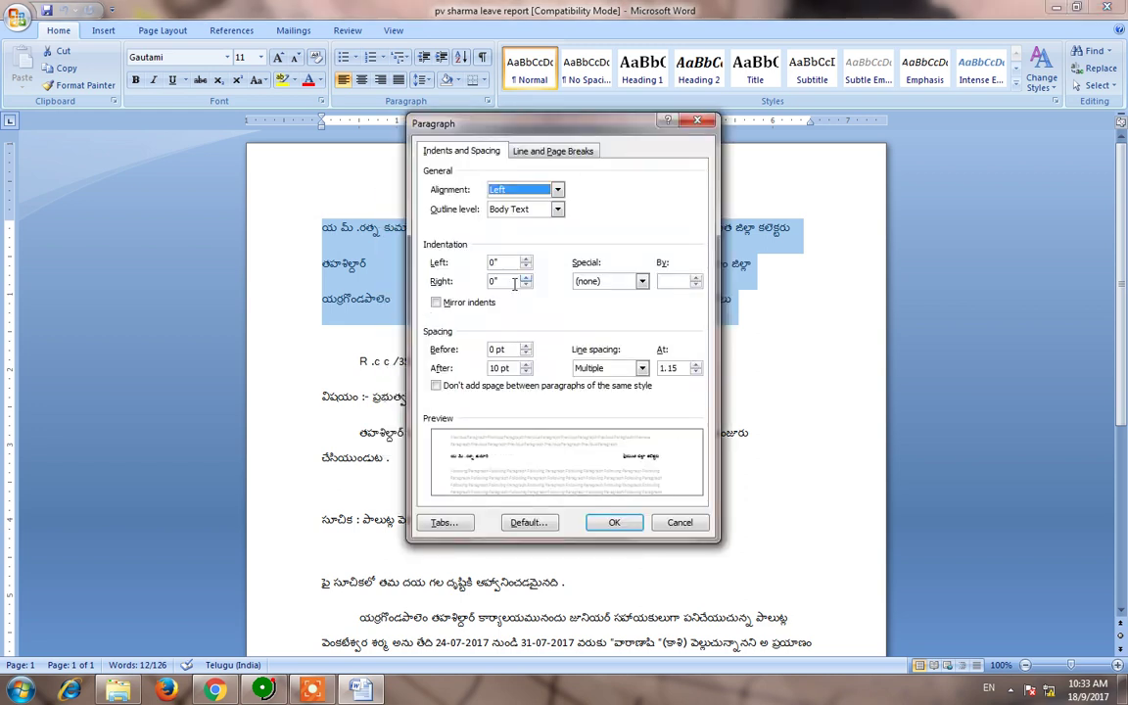
pyautogui.click(527, 372)
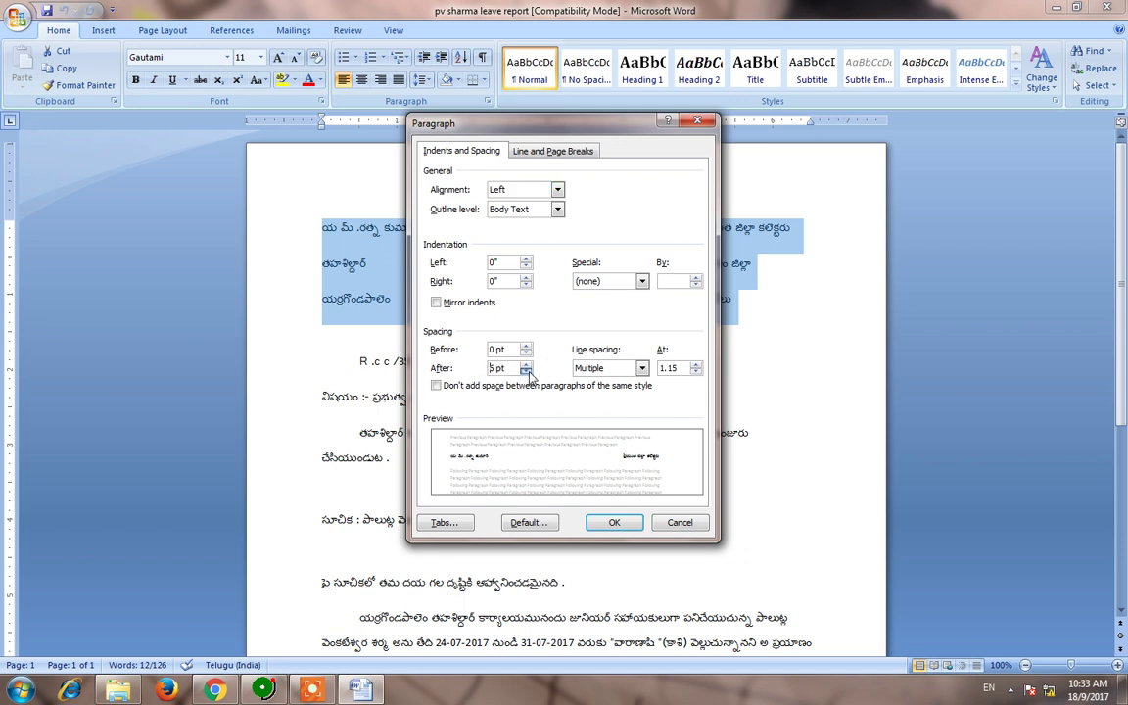
pyautogui.click(527, 372)
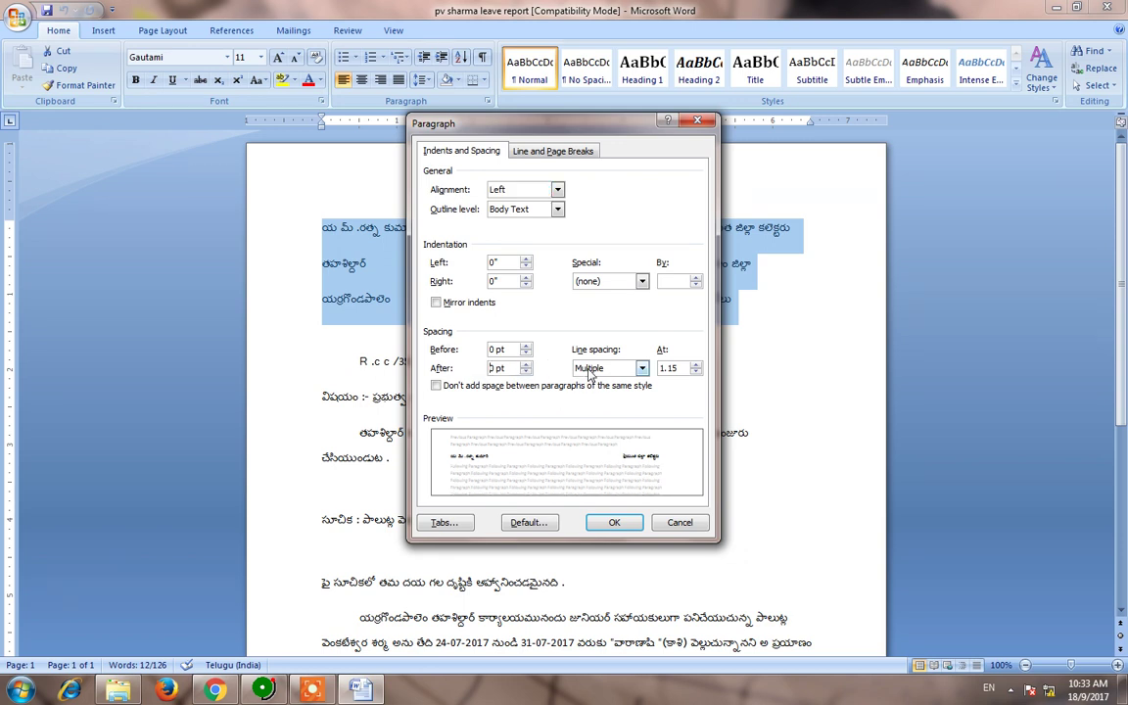
pyautogui.click(591, 373)
pyautogui.click(587, 382)
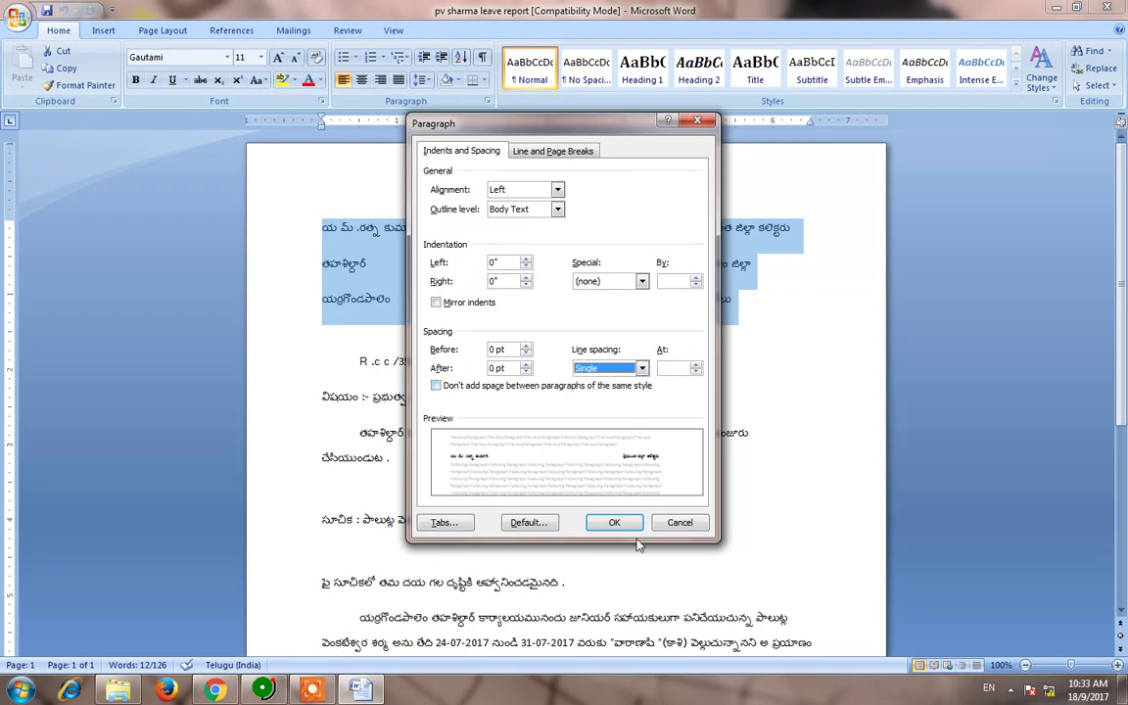
pyautogui.click(613, 521)
pyautogui.click(490, 253)
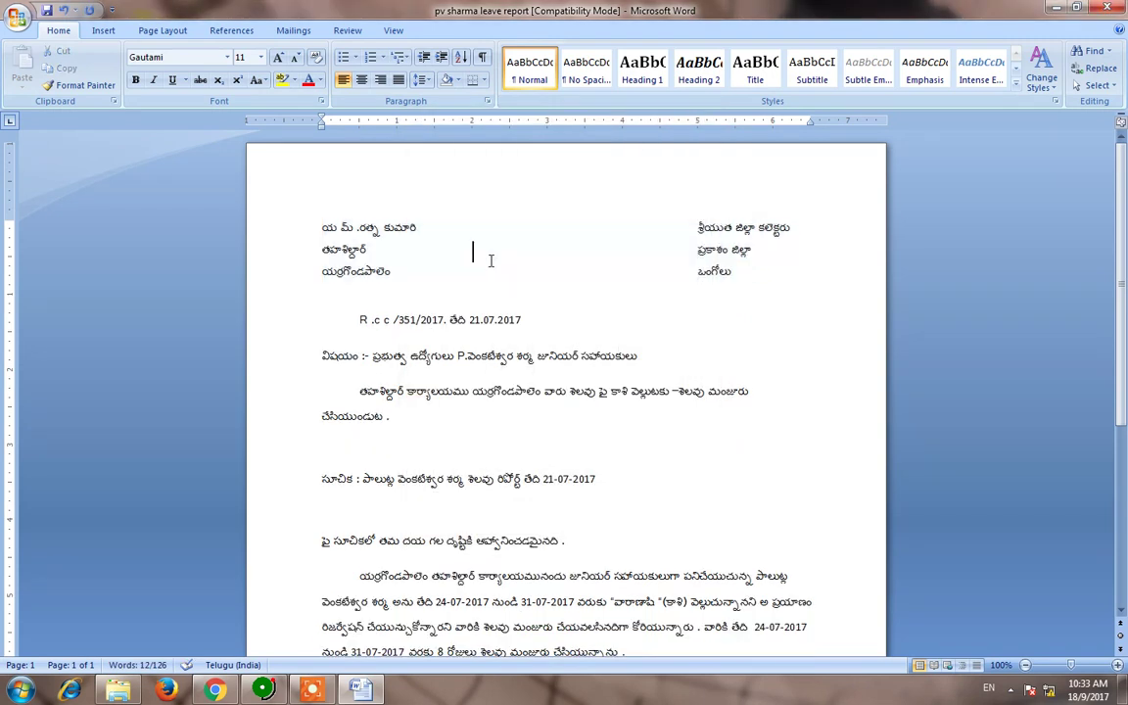
# Make the reference line 'R .c c /351/2017. తేది 21.07.2017' bold at 14 pt.
pyautogui.moveTo(522, 320); pyautogui.dragTo(349, 324)
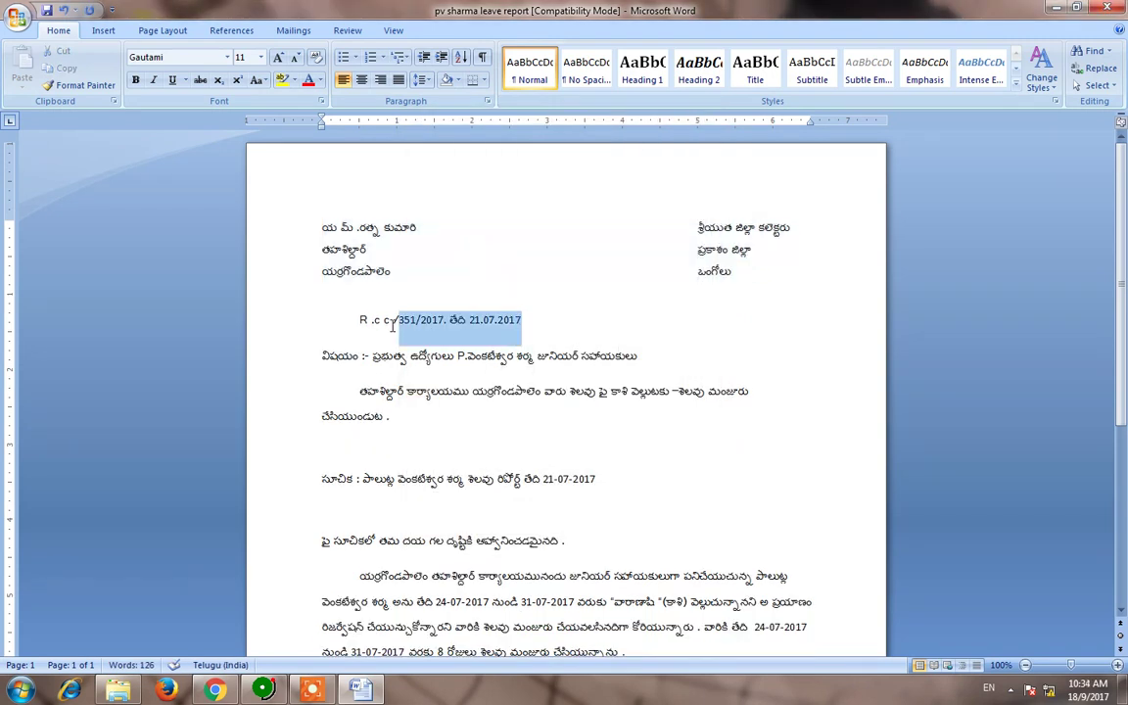
pyautogui.click(136, 82)
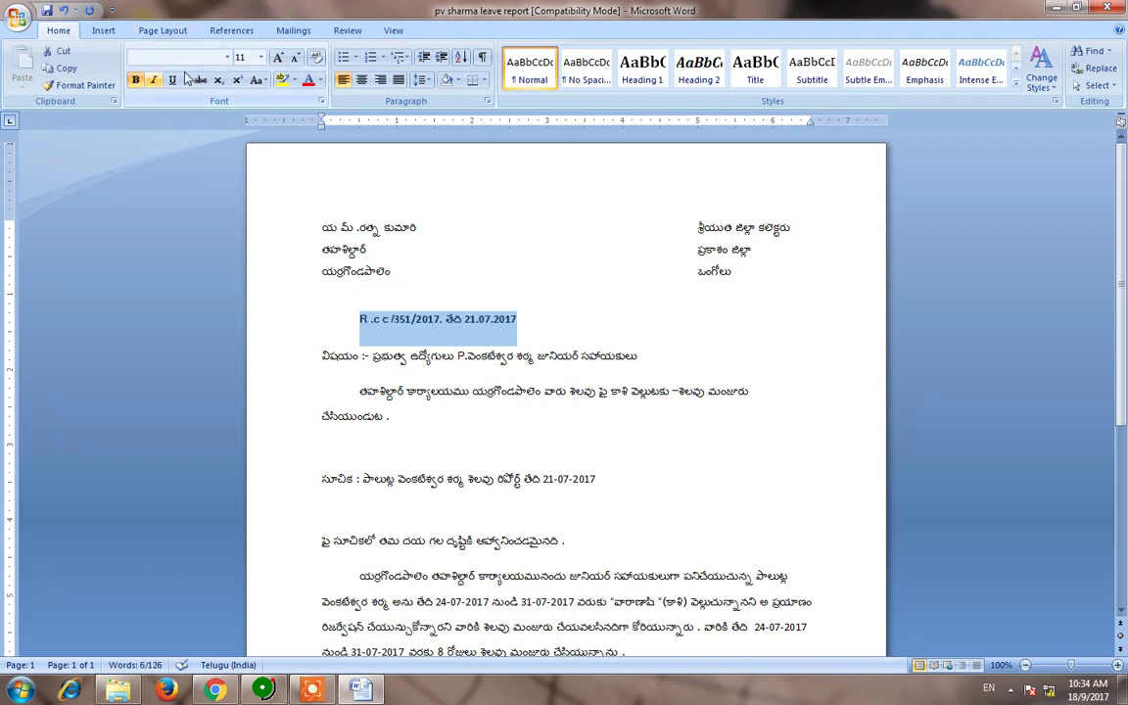
pyautogui.click(262, 59)
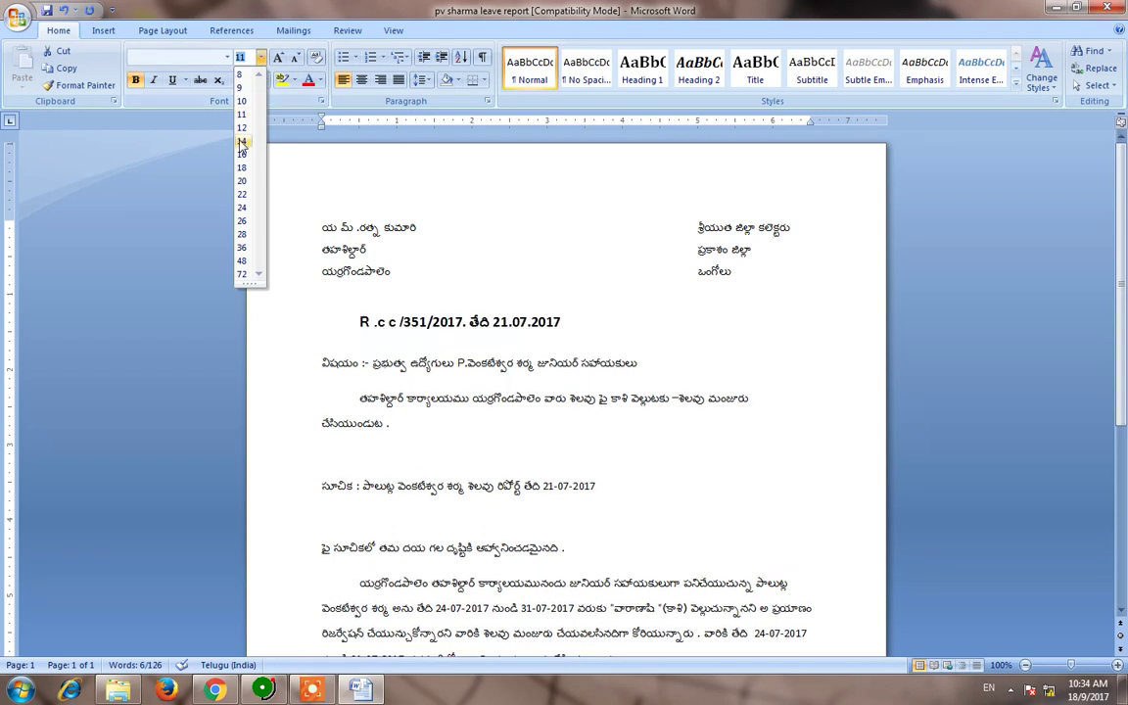
pyautogui.click(244, 144)
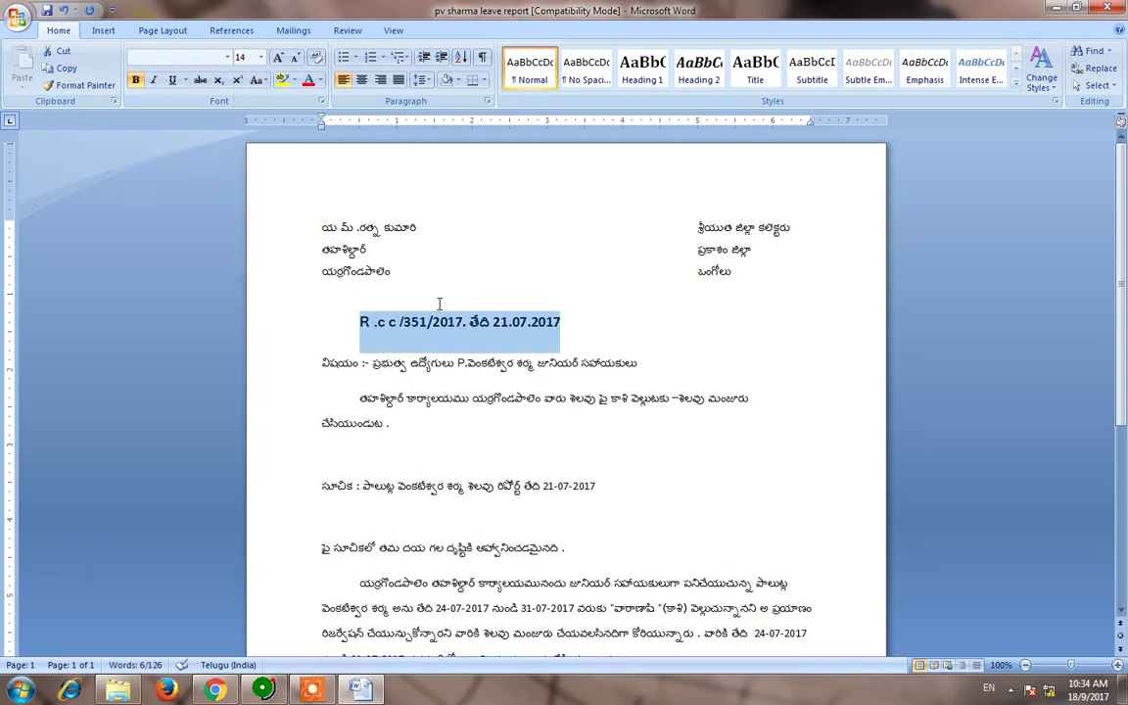
# Indent the reference line further to the right.
pyautogui.press('Delete')
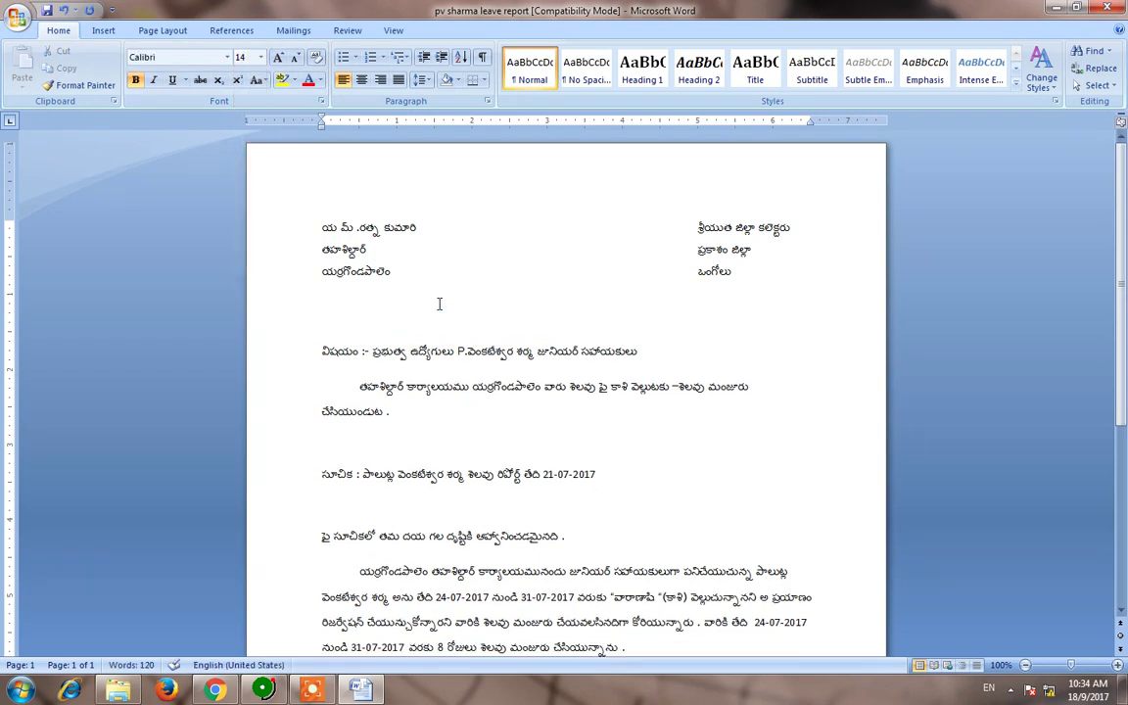
pyautogui.hotkey('ctrl', 'z')
pyautogui.click(358, 321)
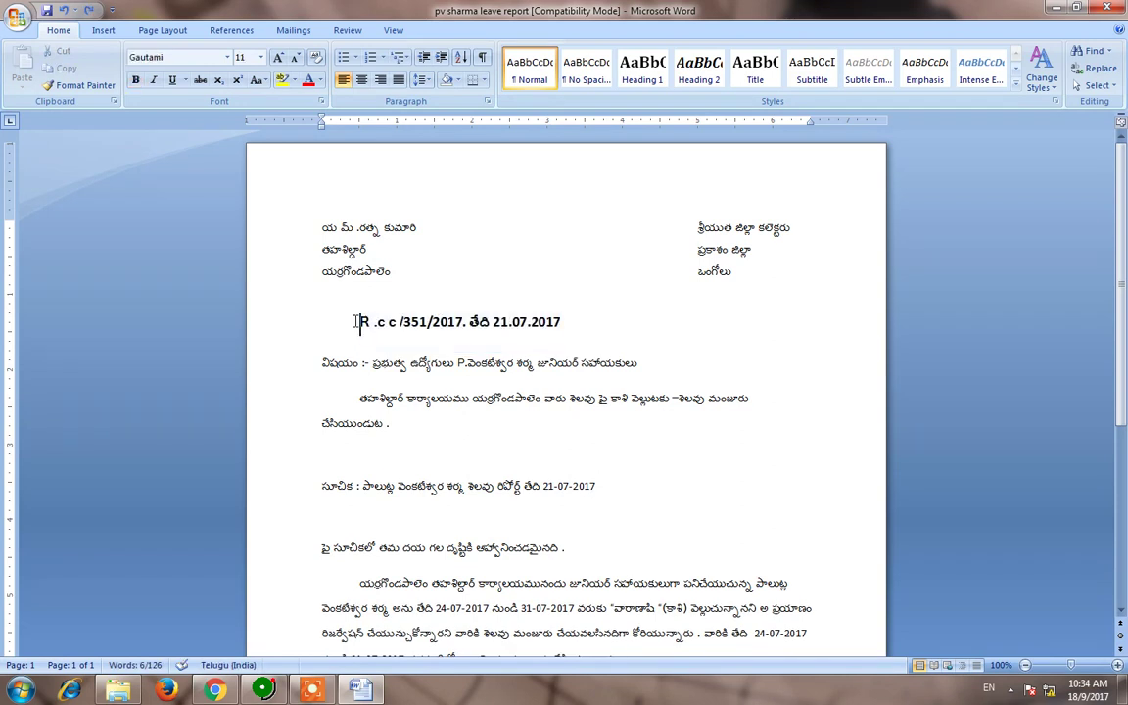
pyautogui.press('BackSpace')
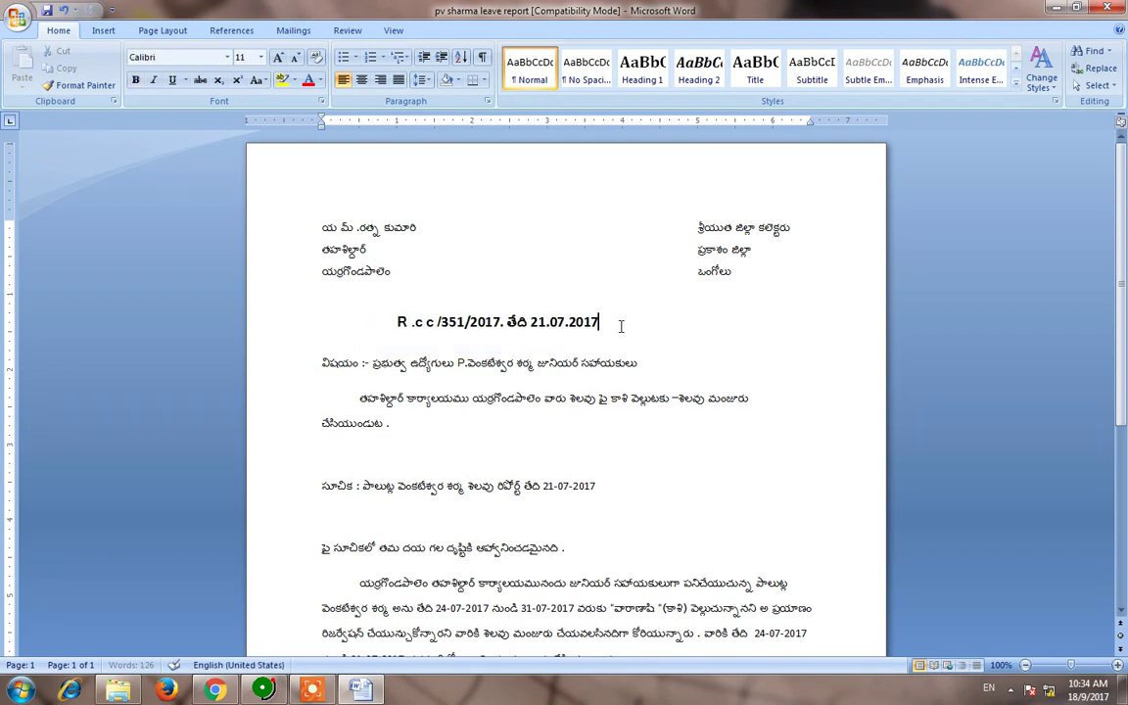
# Enlarge the reference line to 18 pt and underline it.
pyautogui.moveTo(618, 323); pyautogui.dragTo(366, 330)
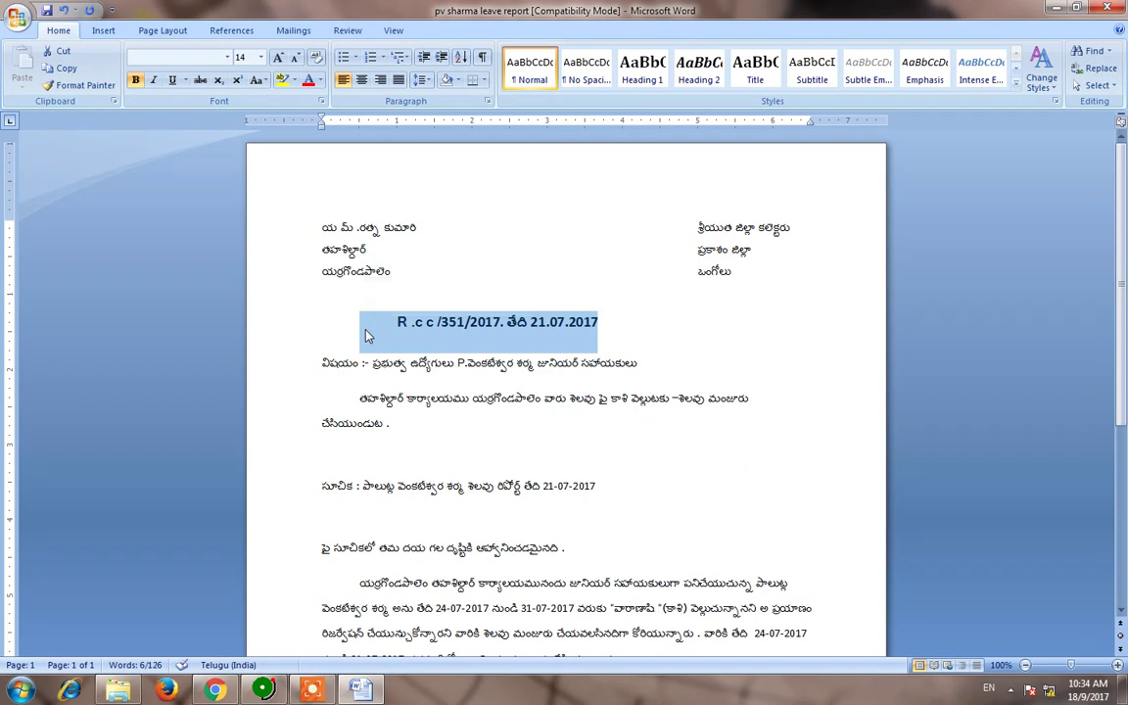
pyautogui.hotkey('ctrl', 'shift', '.')
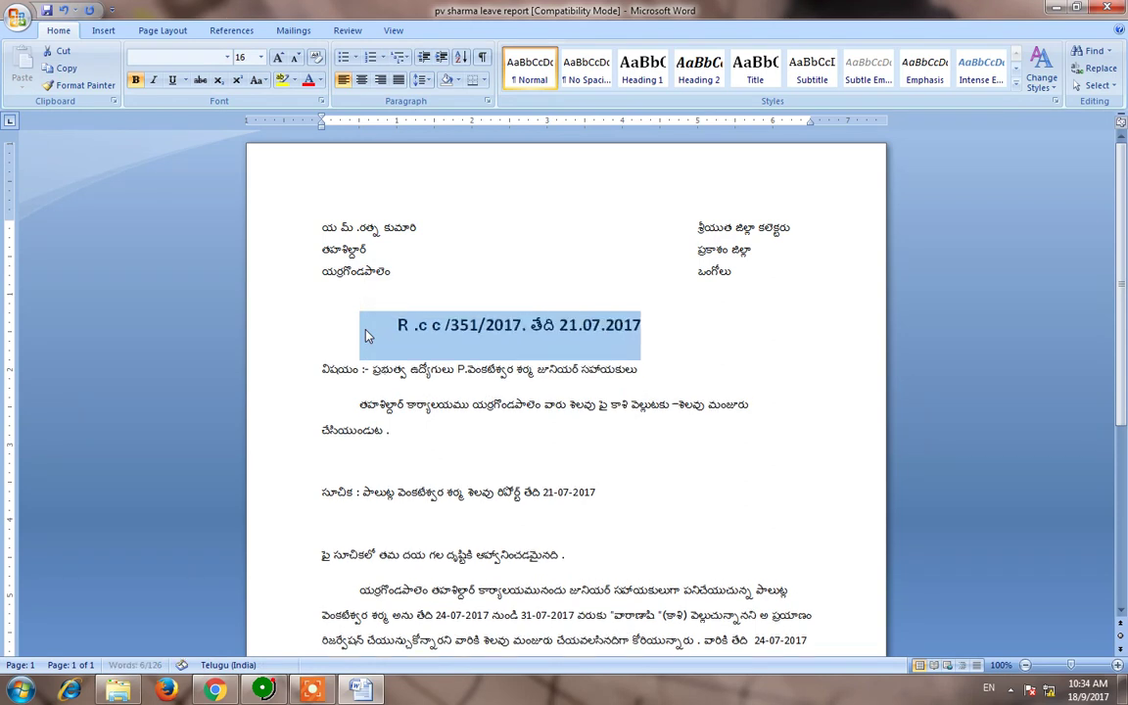
pyautogui.hotkey('ctrl', ']')
pyautogui.hotkey('ctrl', 'u')
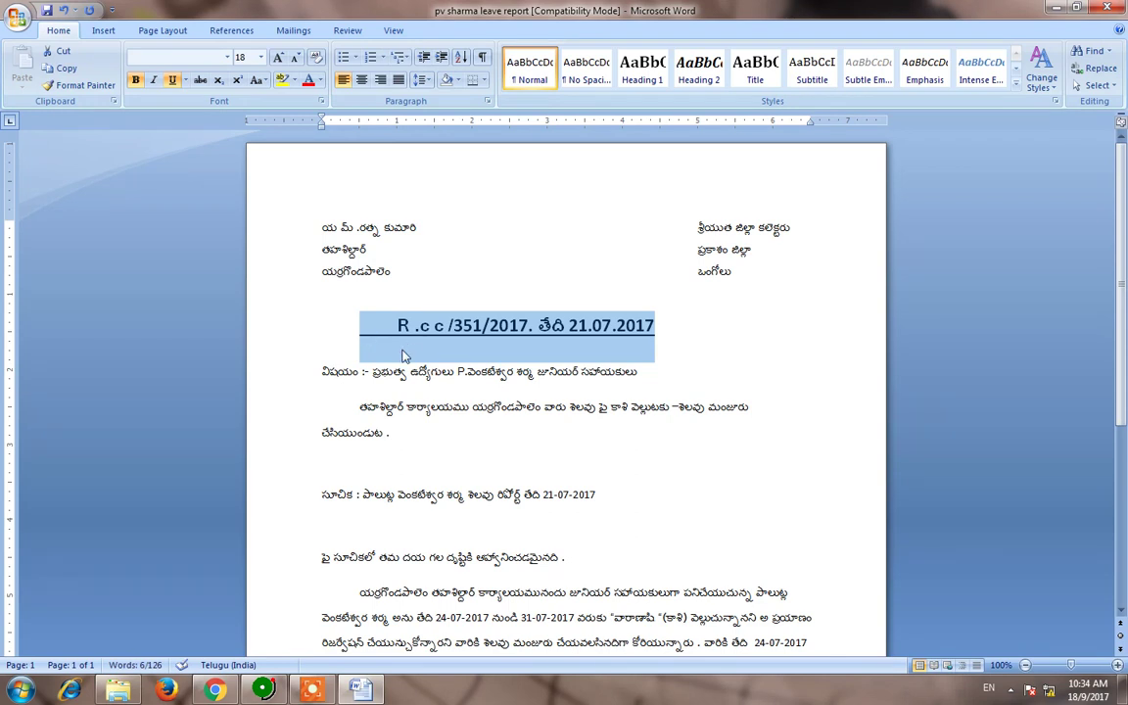
pyautogui.click(324, 350)
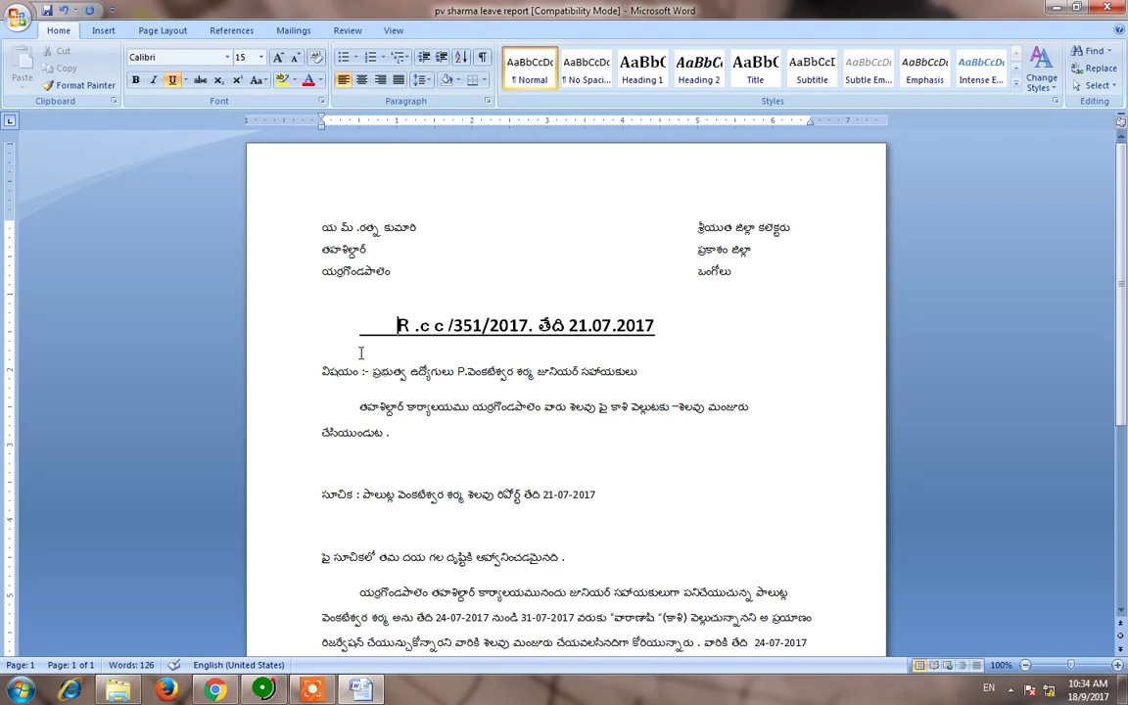
# Make the 'విషయం :' and 'సూచిక :' labels bold.
pyautogui.moveTo(325, 374); pyautogui.dragTo(368, 379)
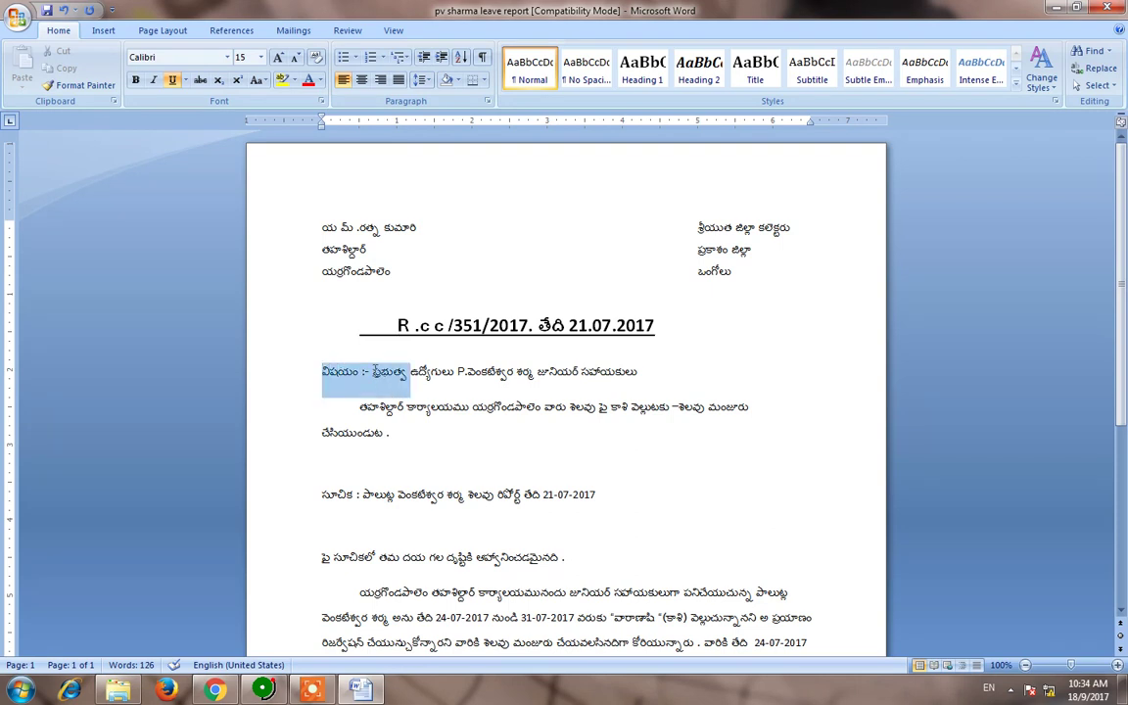
pyautogui.hotkey('ctrl', 'b')
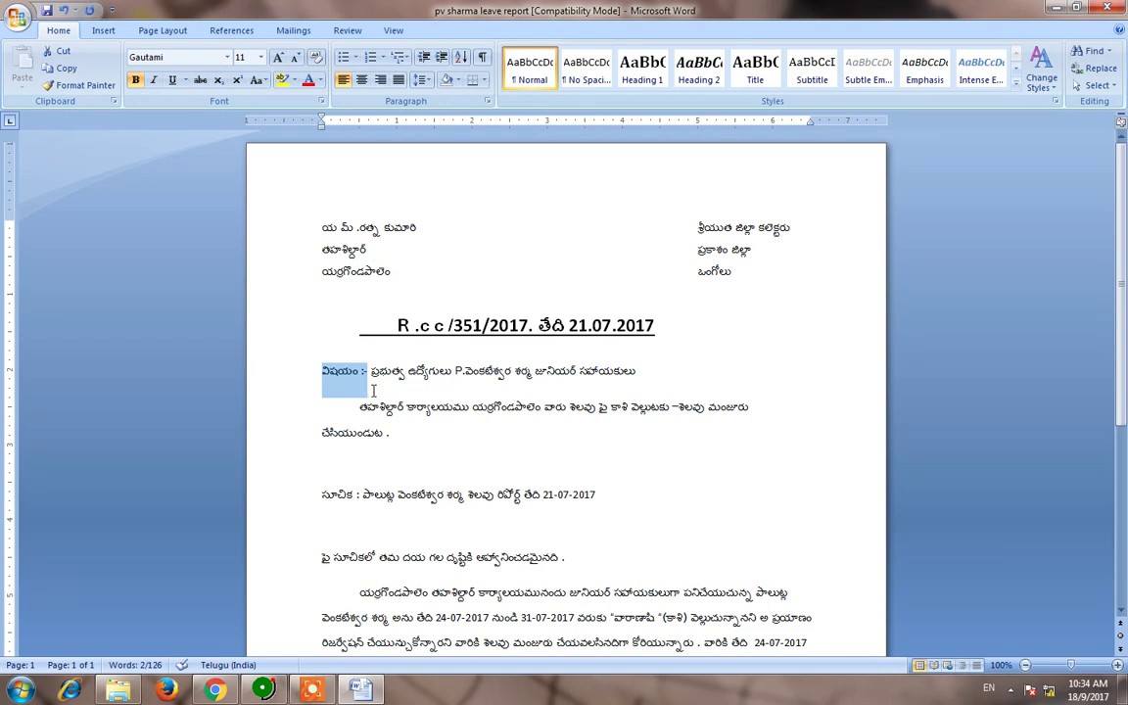
pyautogui.moveTo(317, 494); pyautogui.dragTo(365, 496)
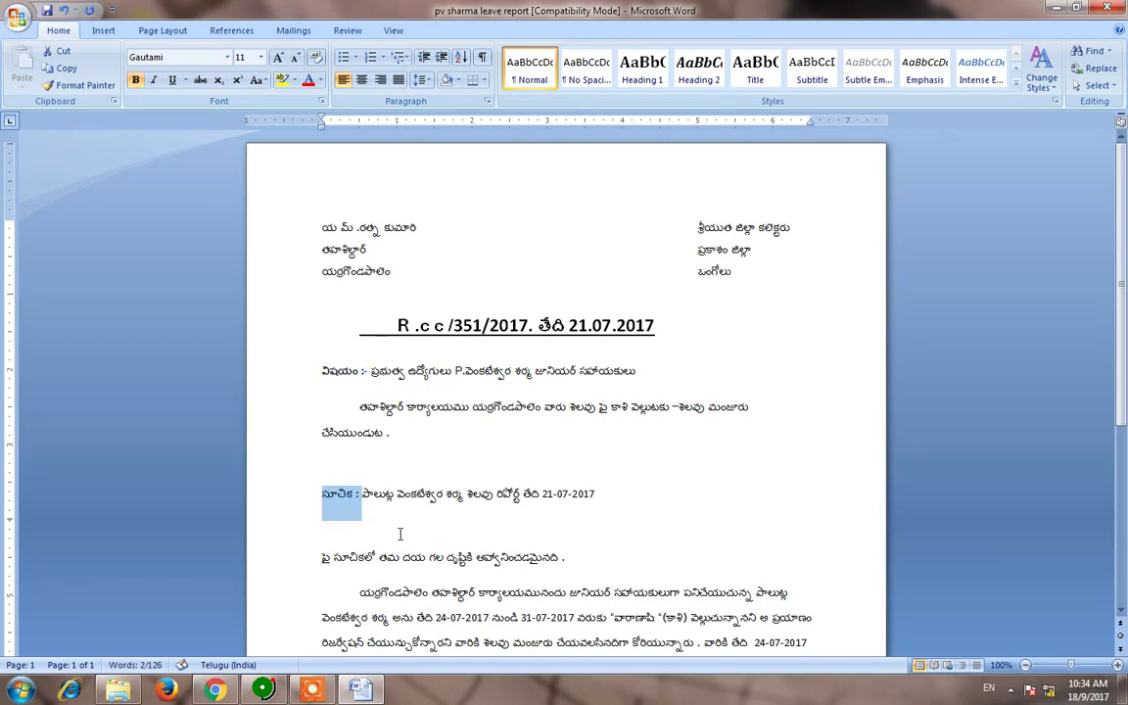
pyautogui.click(402, 531)
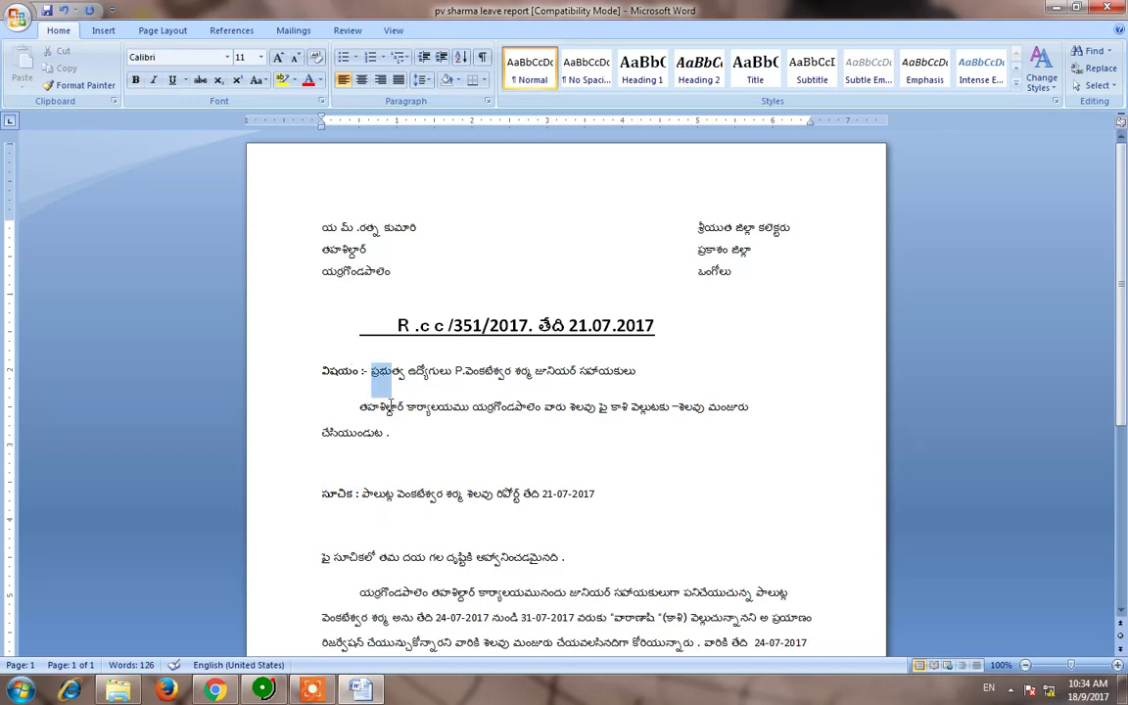
pyautogui.moveTo(371, 373); pyautogui.dragTo(391, 446)
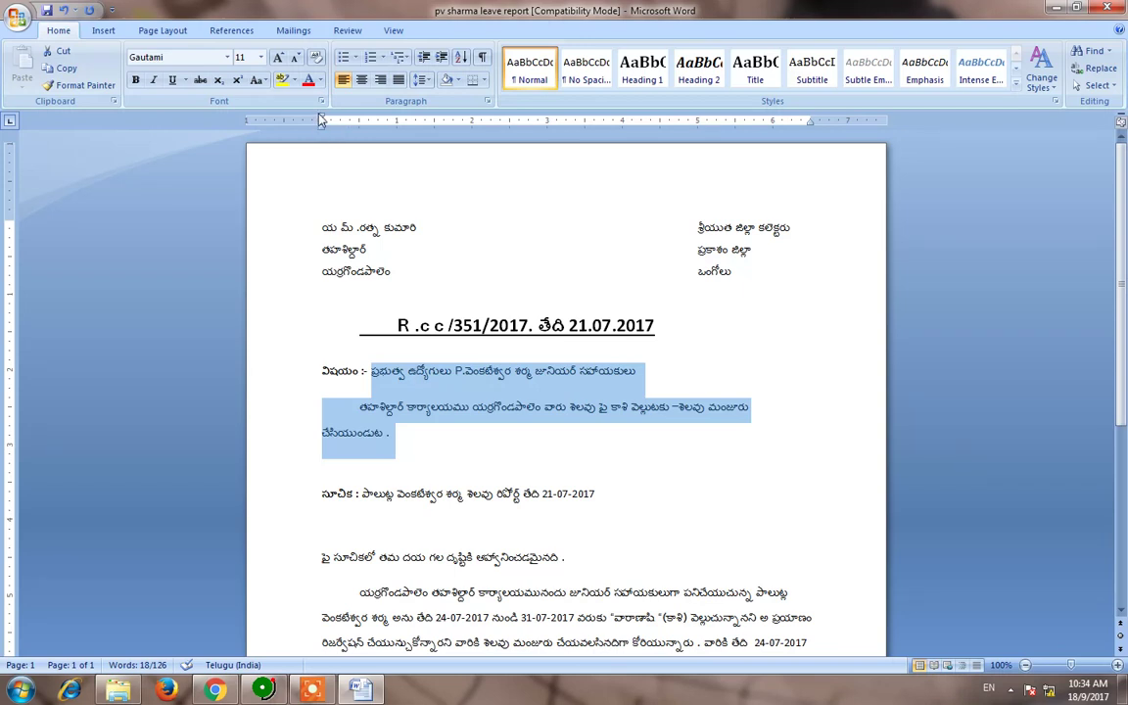
# Give the subject paragraph a hanging indent and join its continuation line into it.
pyautogui.moveTo(322, 124)
pyautogui.mouseDown()
pyautogui.moveTo(425, 142)
pyautogui.moveTo(425, 131)
pyautogui.mouseUp()
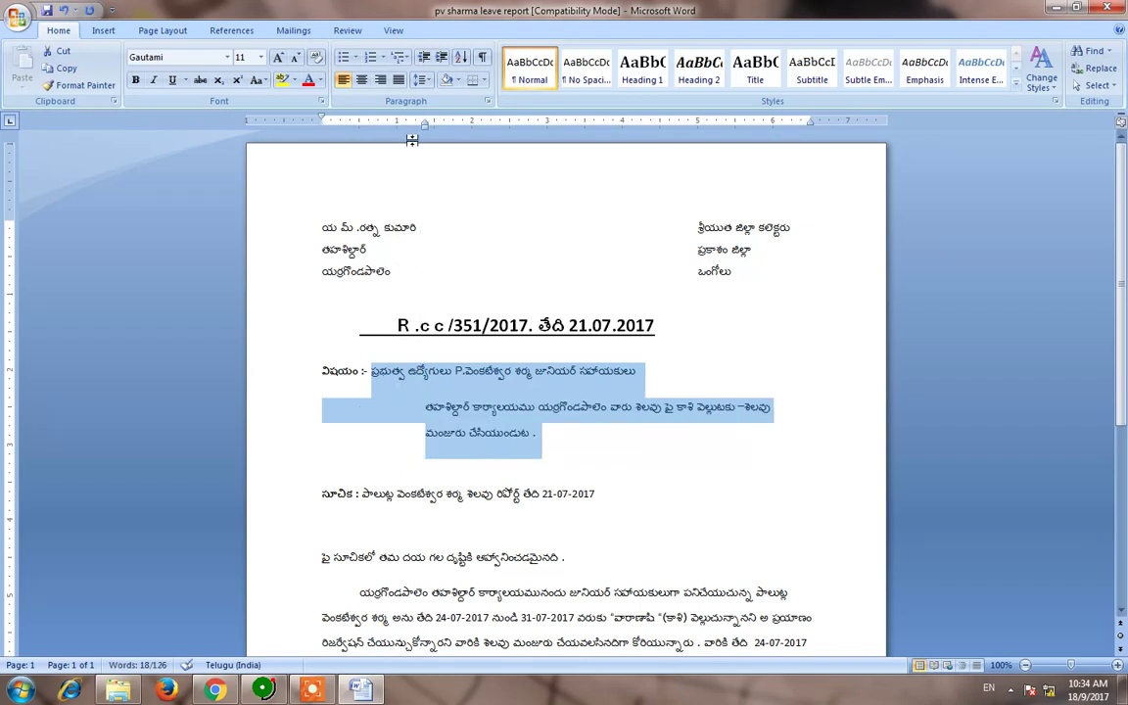
pyautogui.moveTo(323, 119)
pyautogui.mouseDown()
pyautogui.moveTo(427, 149)
pyautogui.moveTo(399, 119)
pyautogui.moveTo(336, 129)
pyautogui.mouseUp()
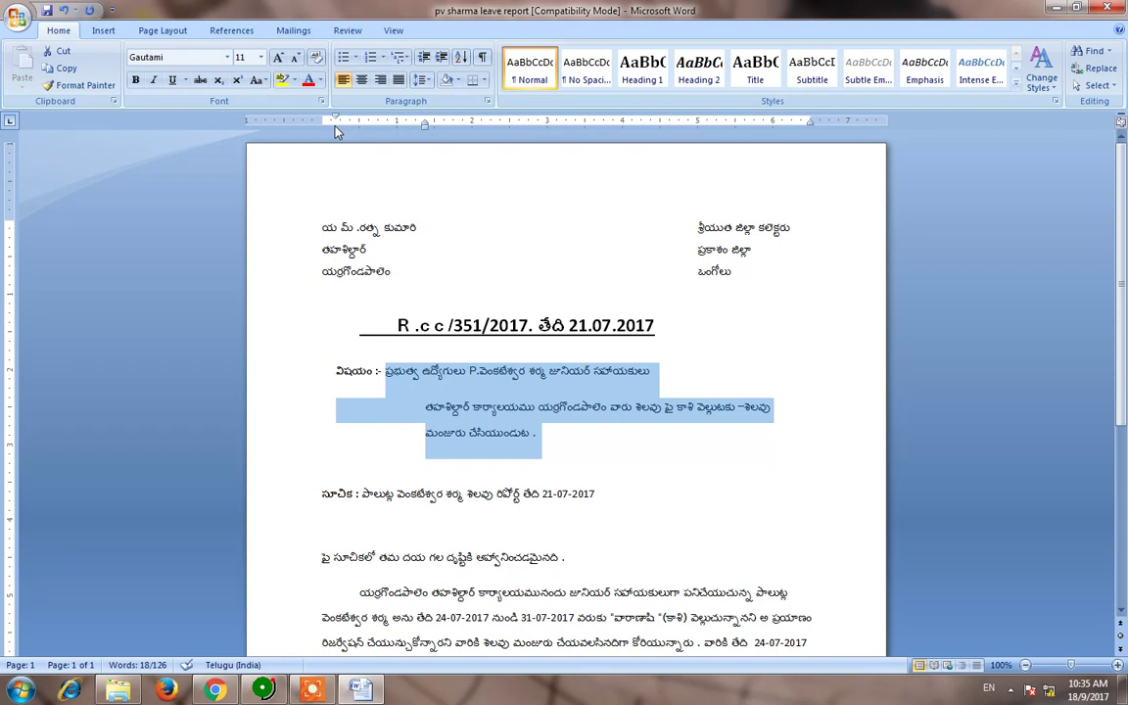
pyautogui.moveTo(424, 125); pyautogui.dragTo(385, 131)
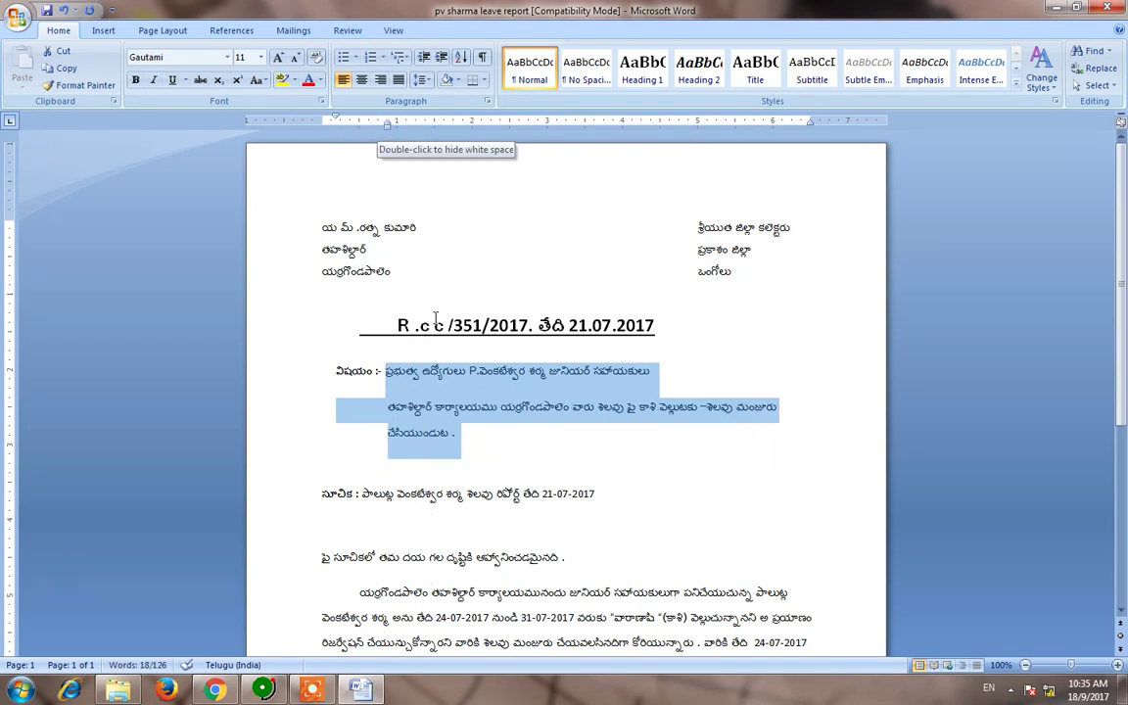
pyautogui.click(446, 460)
pyautogui.click(388, 408)
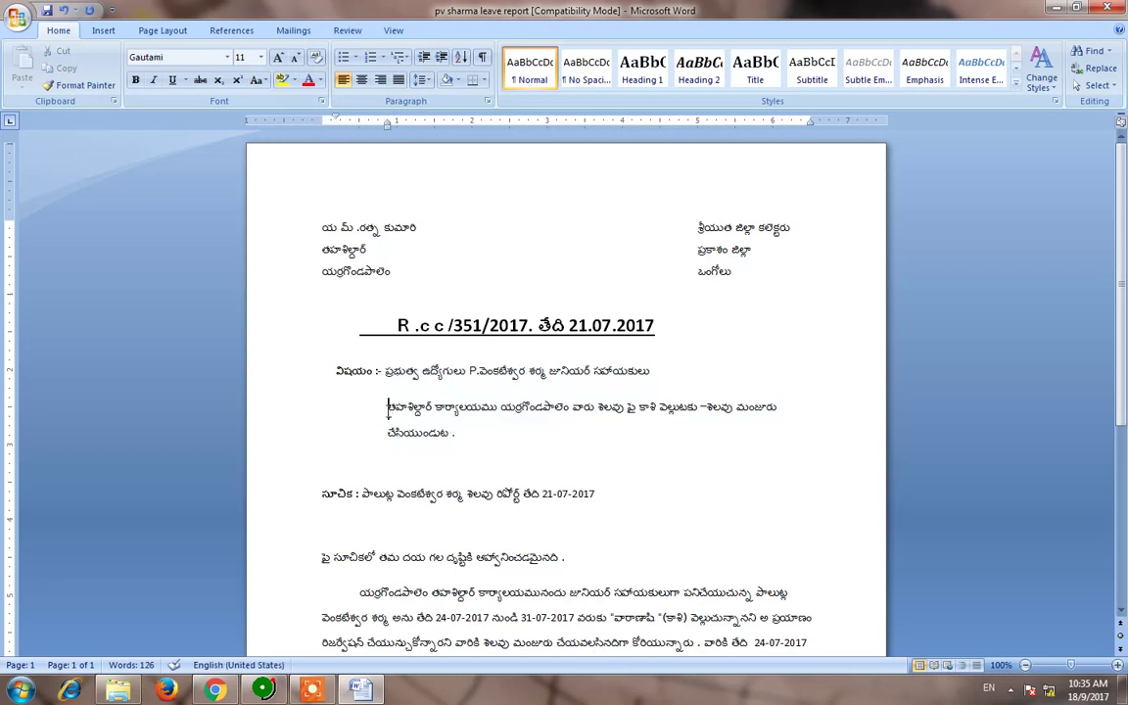
pyautogui.press('BackSpace')
pyautogui.press('BackSpace')
pyautogui.press('BackSpace')
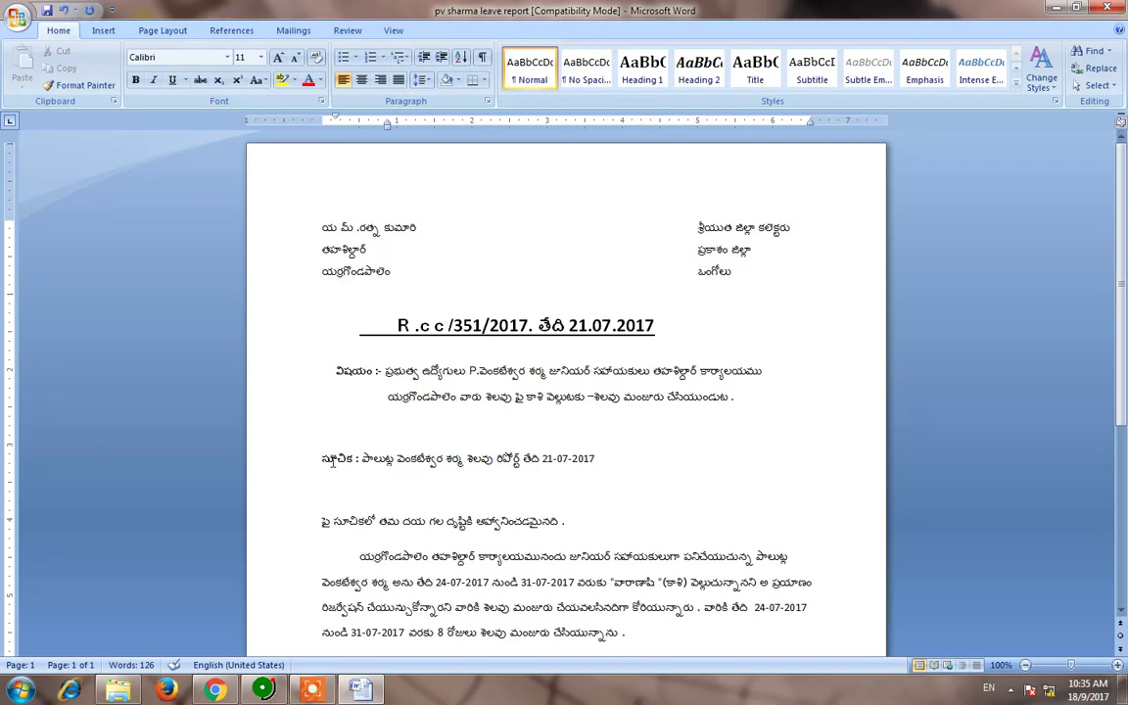
# Indent the సూచిక line to align with the subject text.
pyautogui.click(318, 460)
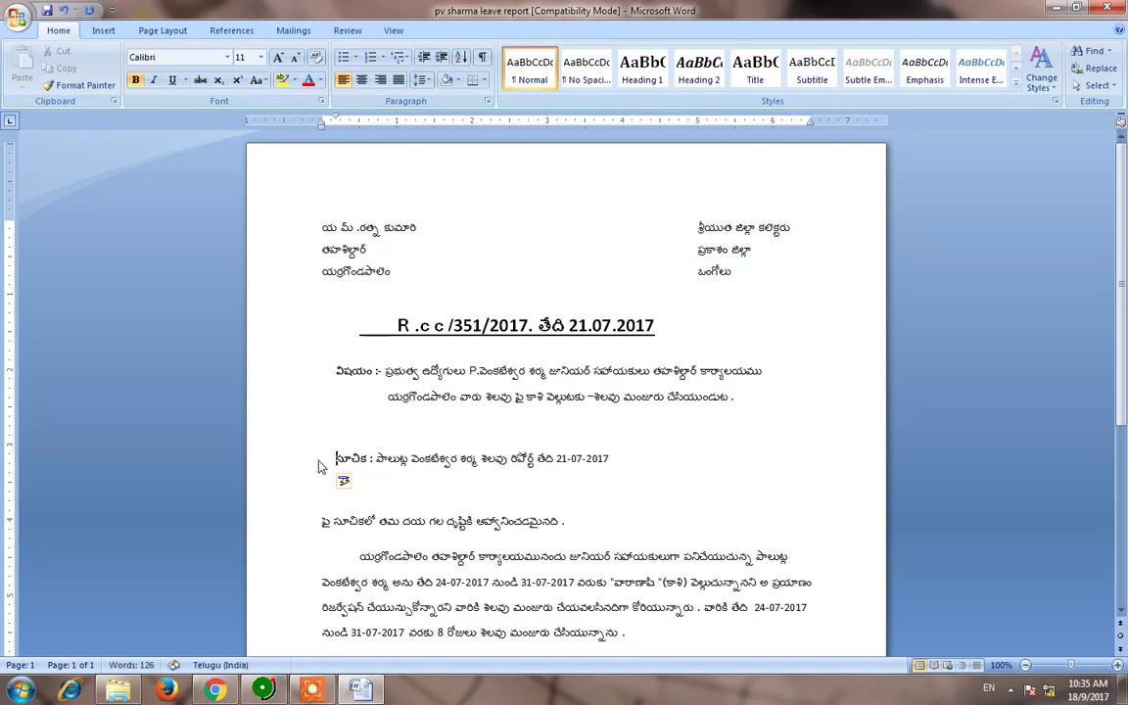
pyautogui.click(373, 458)
pyautogui.hotkey('alt', 'shift')
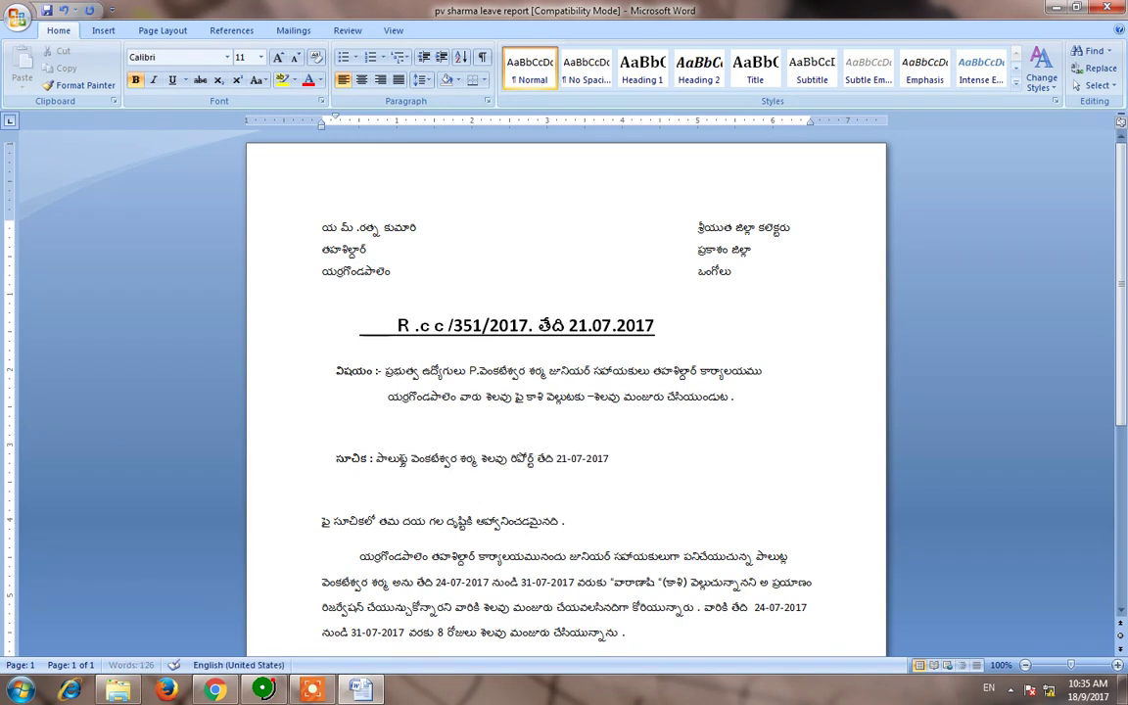
# Single-space the subject paragraph with 0 pt after, leaving one blank line before the సూచిక line.
pyautogui.scroll(-2, 538, 403)
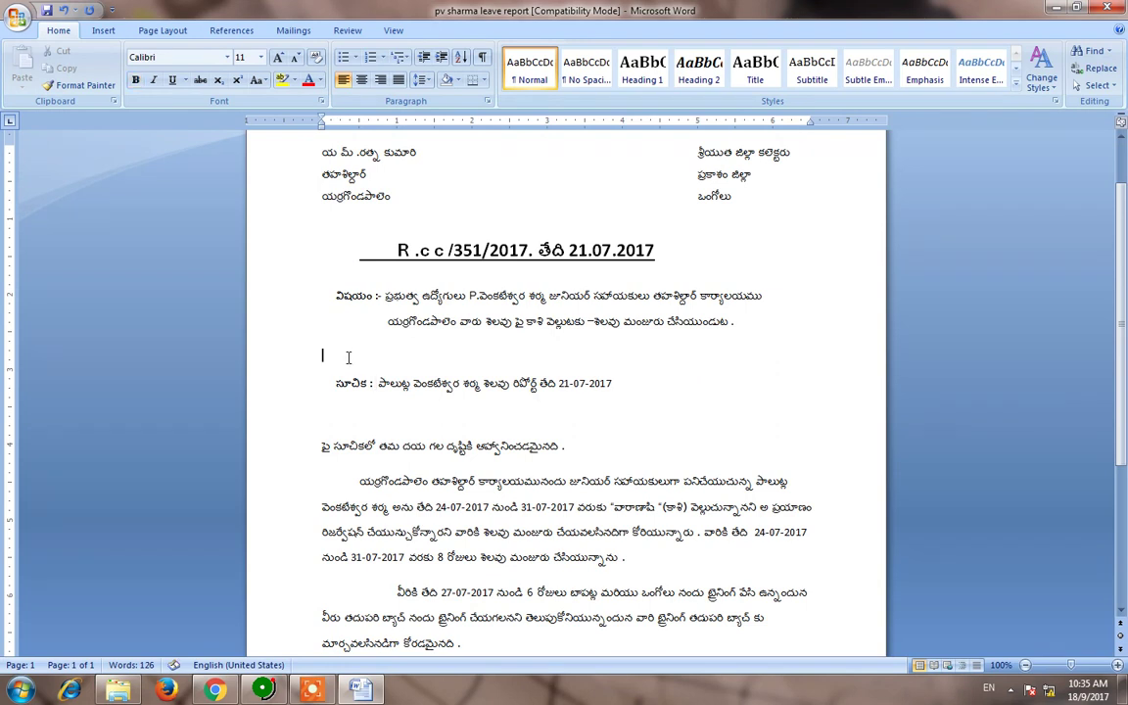
pyautogui.press('BackSpace')
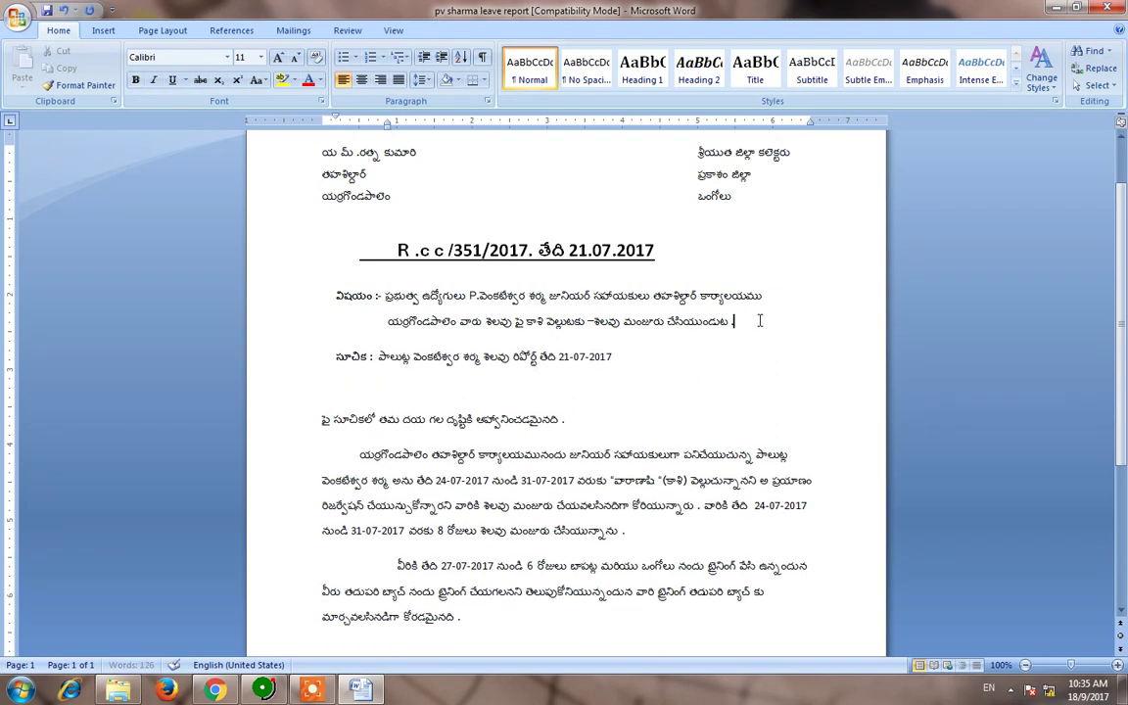
pyautogui.moveTo(758, 320); pyautogui.dragTo(336, 296)
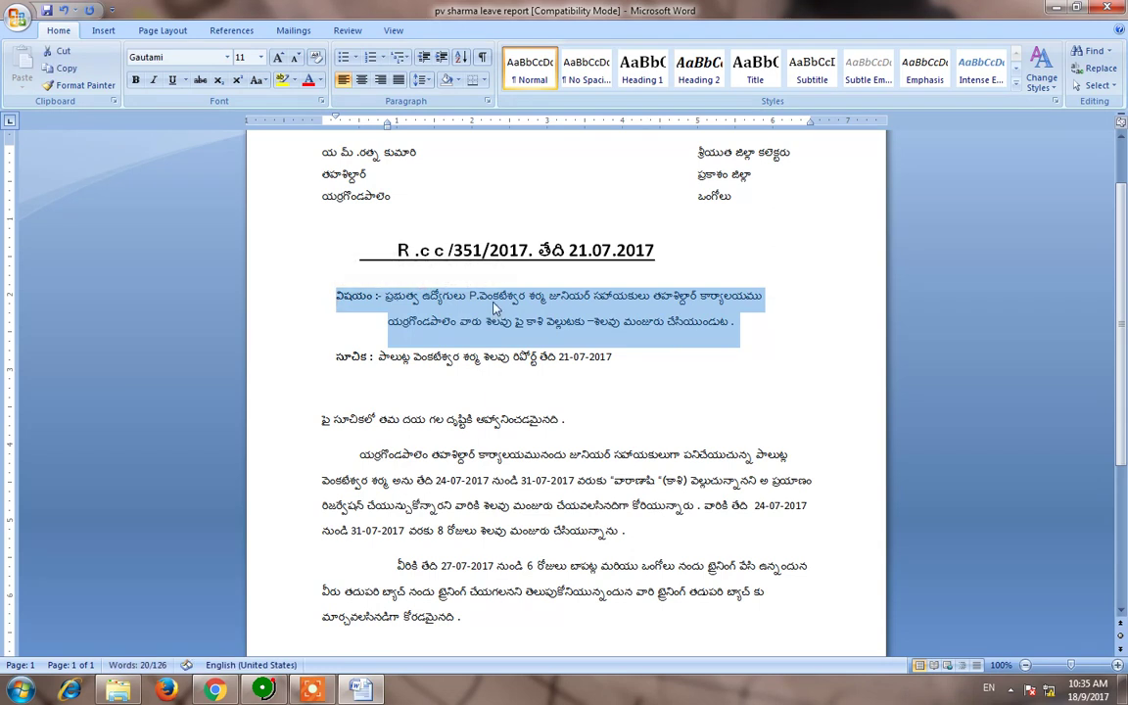
pyautogui.rightClick(495, 308)
pyautogui.click(549, 382)
pyautogui.doubleClick(498, 367)
pyautogui.write('0')
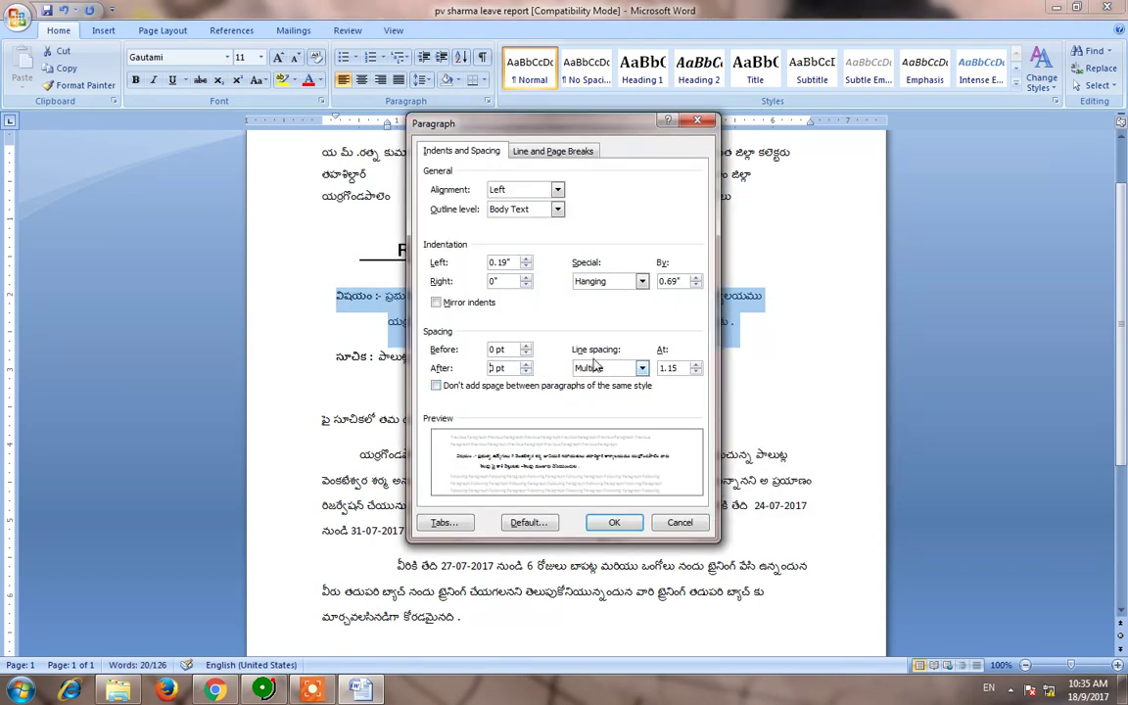
pyautogui.click(607, 367)
pyautogui.click(588, 382)
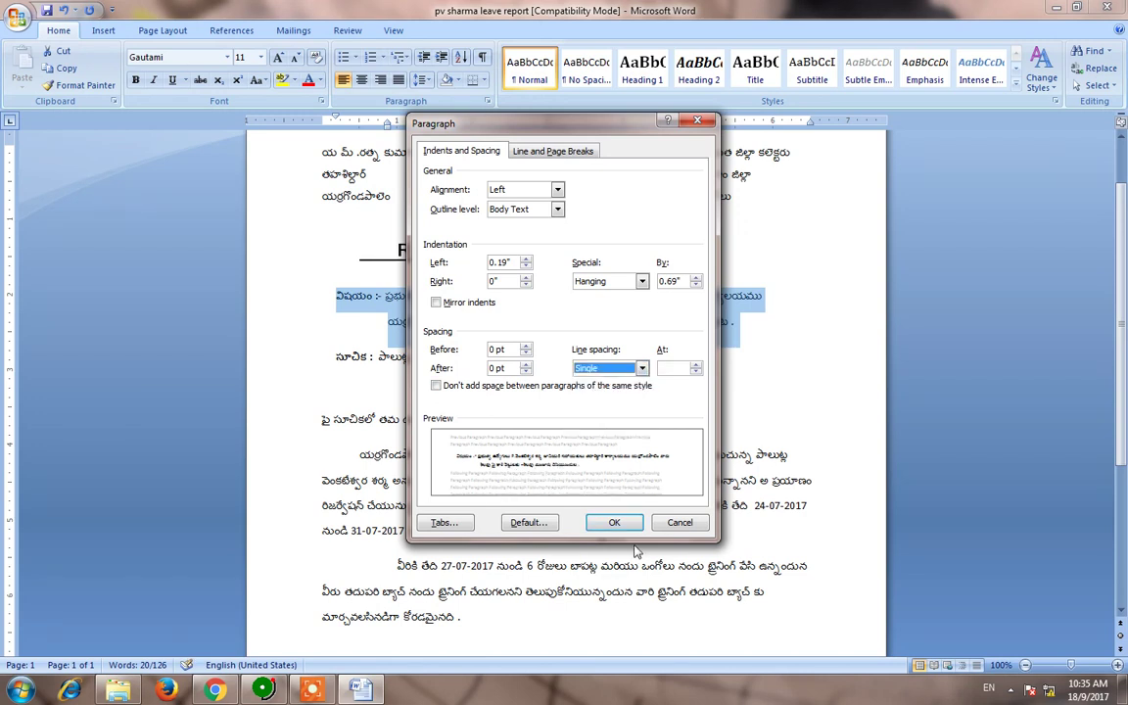
pyautogui.click(614, 522)
pyautogui.click(338, 342)
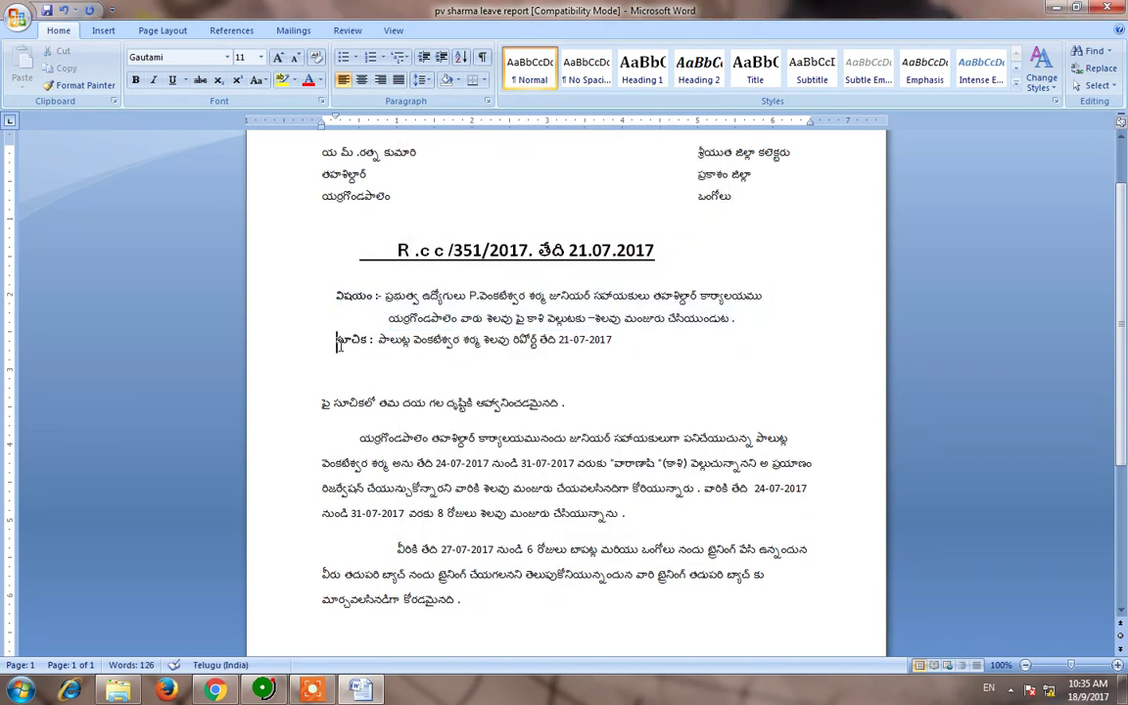
pyautogui.press('Return')
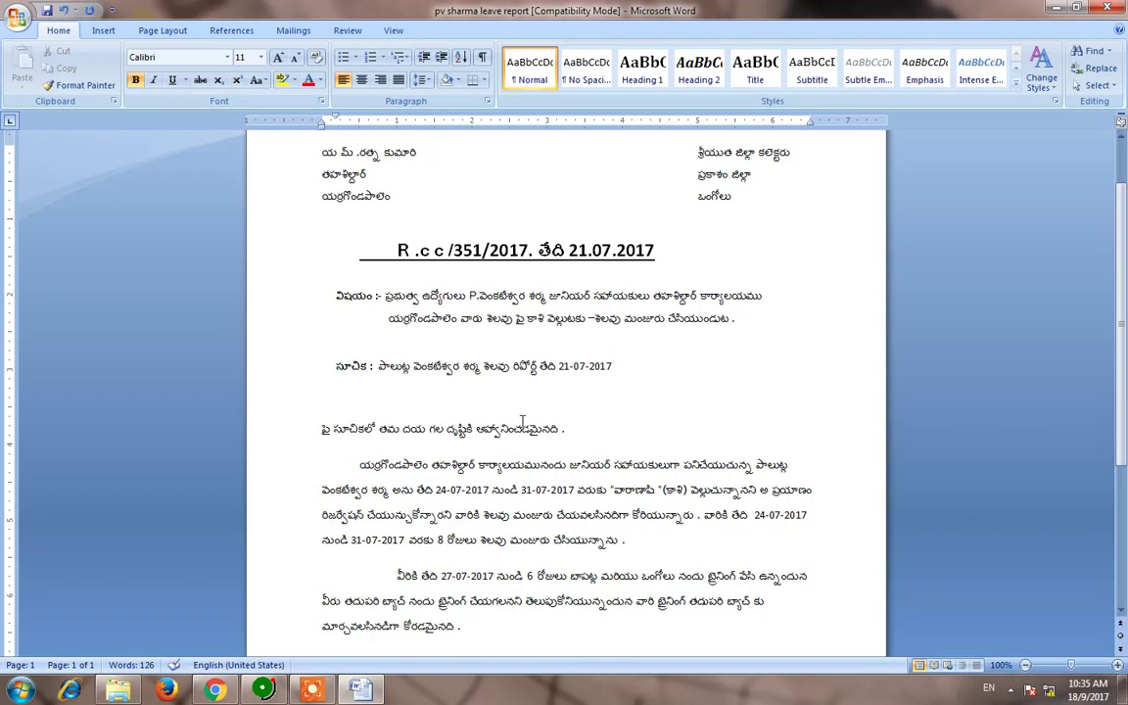
pyautogui.scroll(-2, 433, 457)
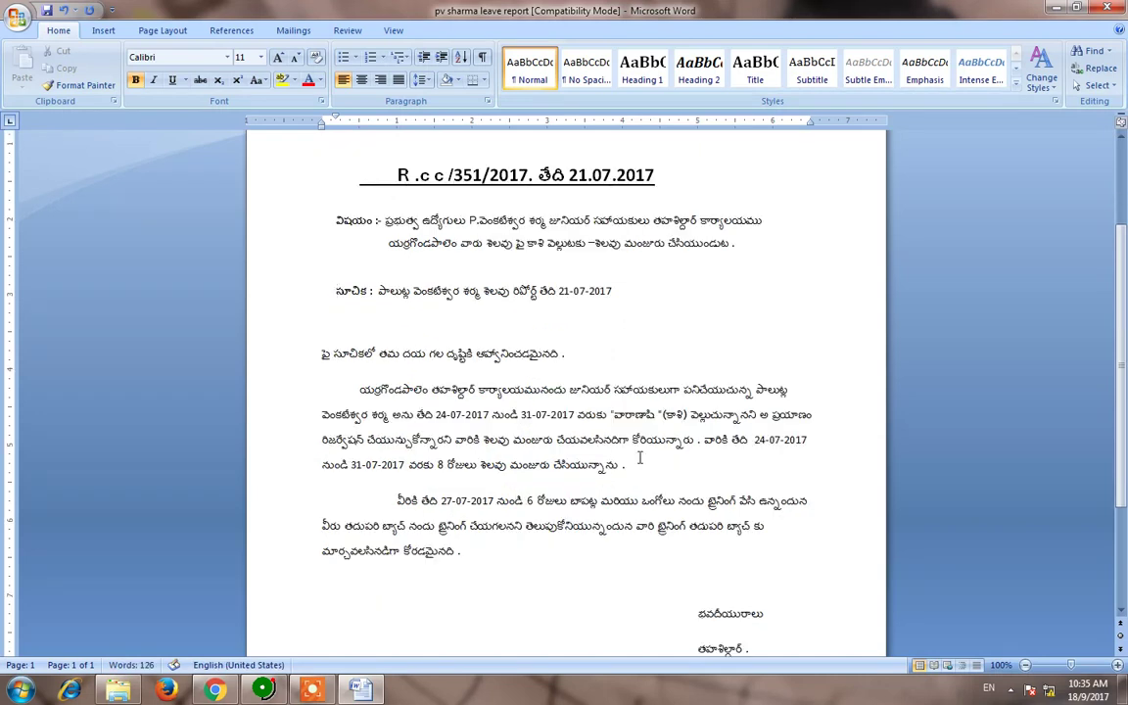
# Set the first body paragraph to single spacing with 0 pt after.
pyautogui.moveTo(637, 467); pyautogui.dragTo(285, 402)
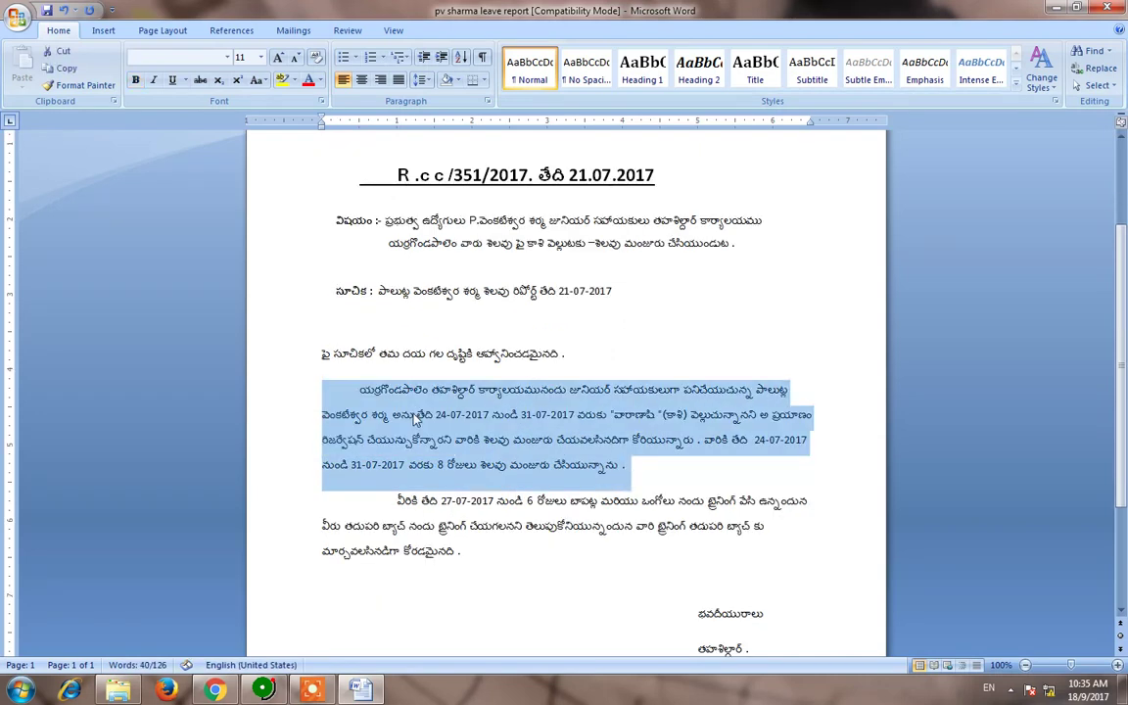
pyautogui.rightClick(415, 413)
pyautogui.click(464, 493)
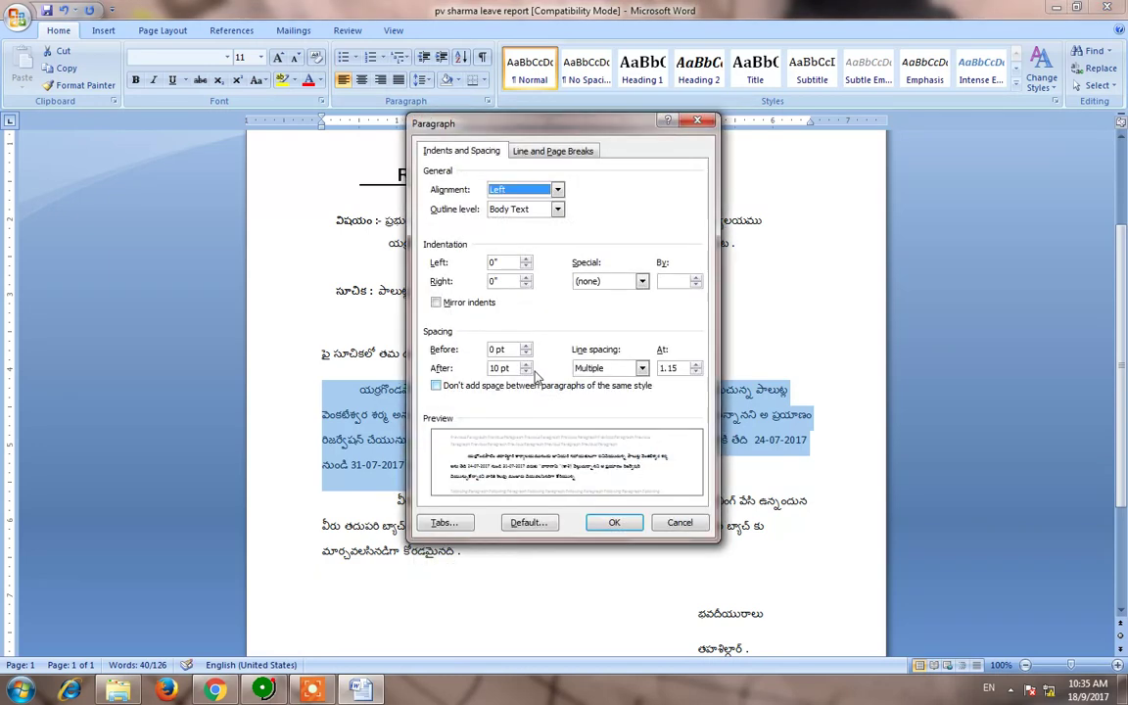
pyautogui.click(526, 372)
pyautogui.click(525, 372)
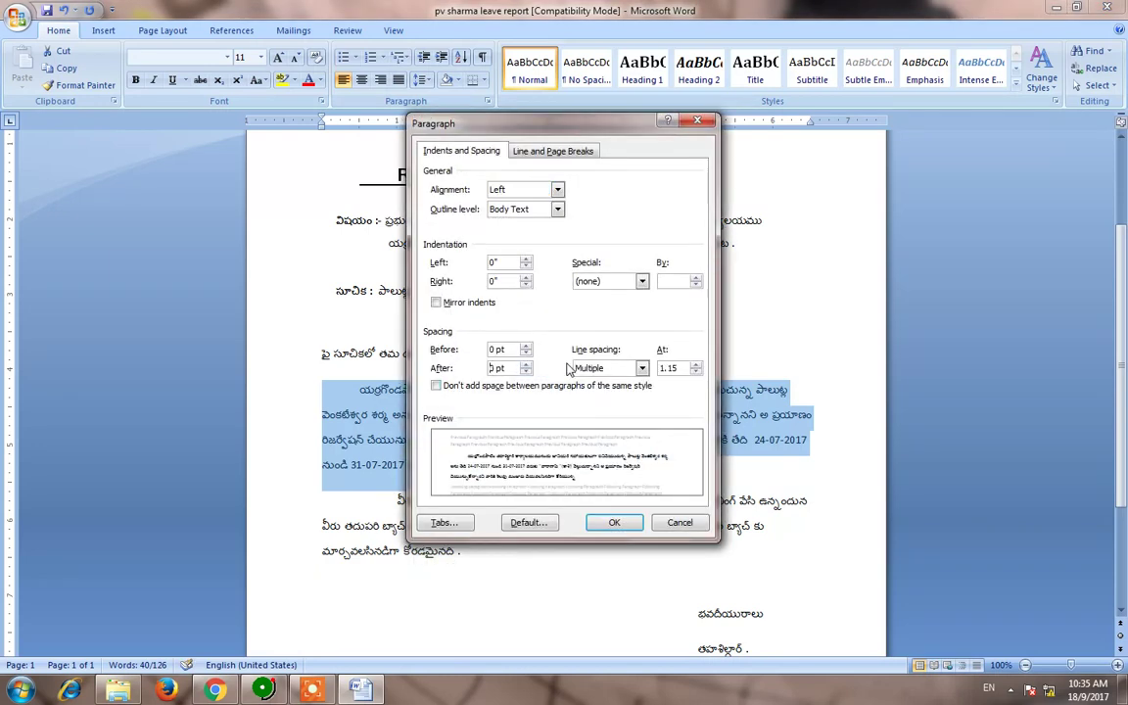
pyautogui.click(641, 369)
pyautogui.click(588, 381)
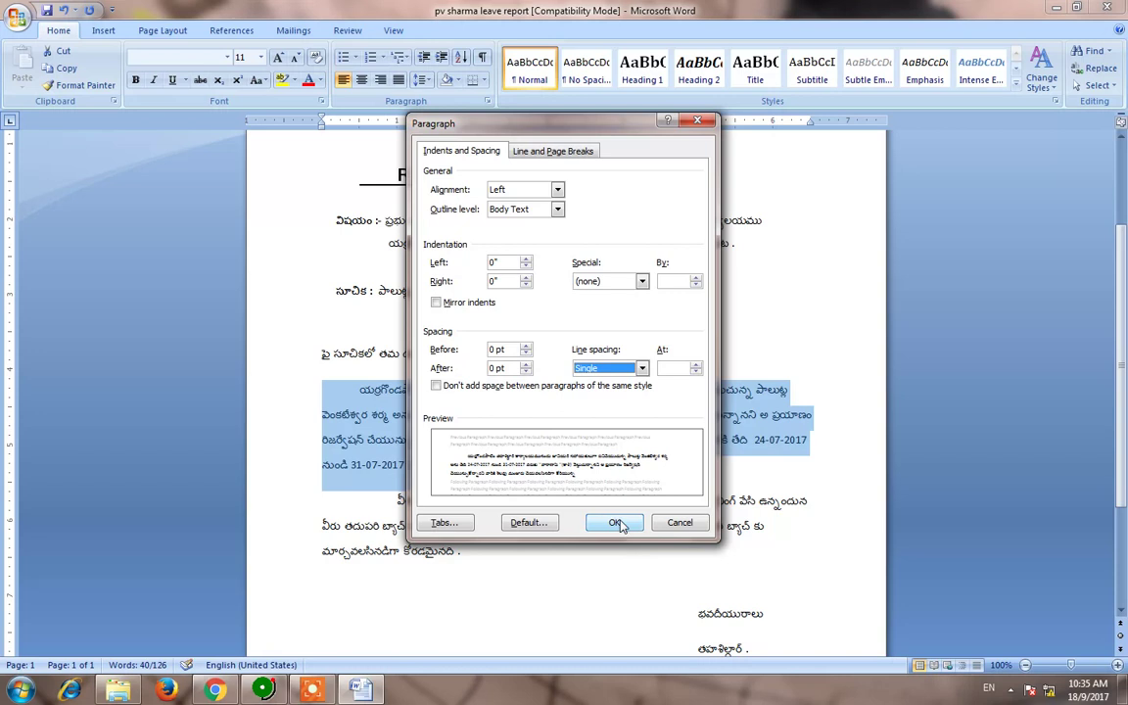
pyautogui.click(614, 522)
pyautogui.click(364, 455)
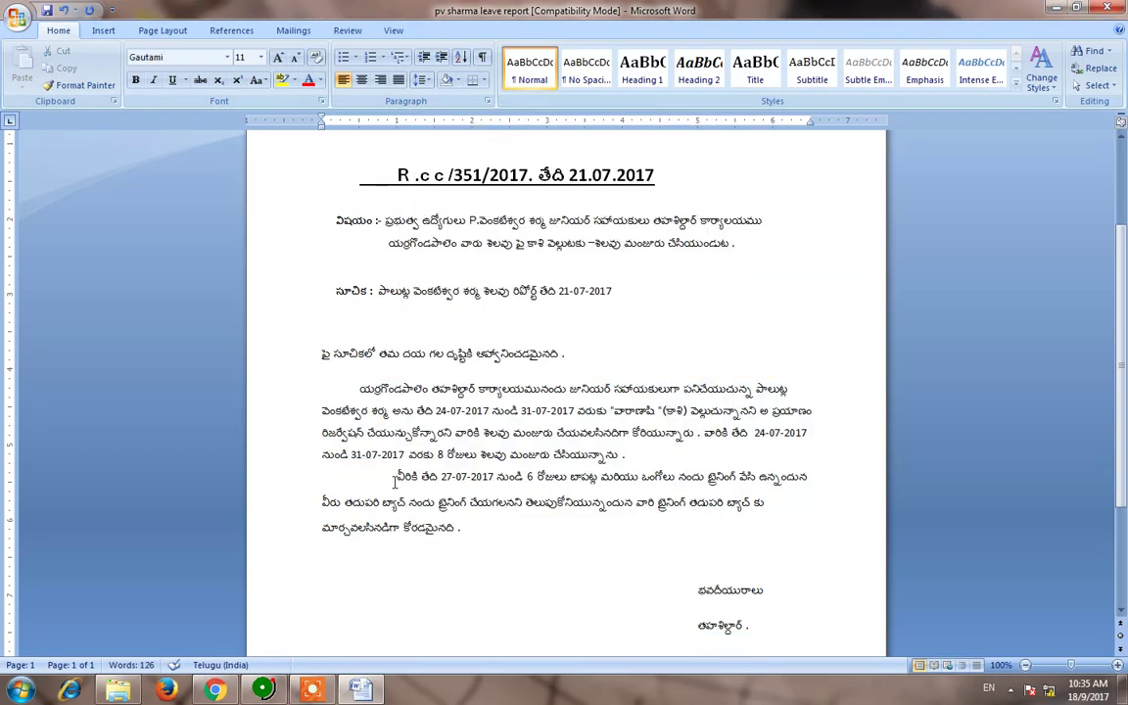
# Add a blank line before the వీరికి paragraph, indent its first line, and single-space it with 0 pt after.
pyautogui.click(396, 480)
pyautogui.press('Return')
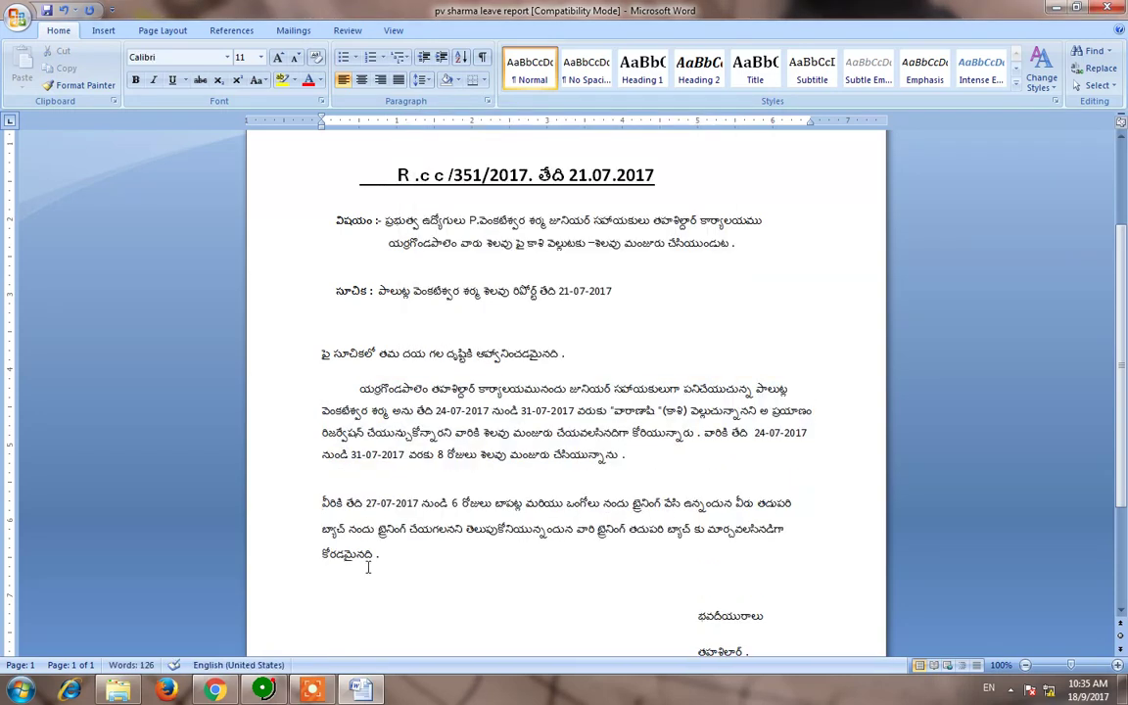
pyautogui.press('Tab')
pyautogui.moveTo(467, 556); pyautogui.dragTo(360, 501)
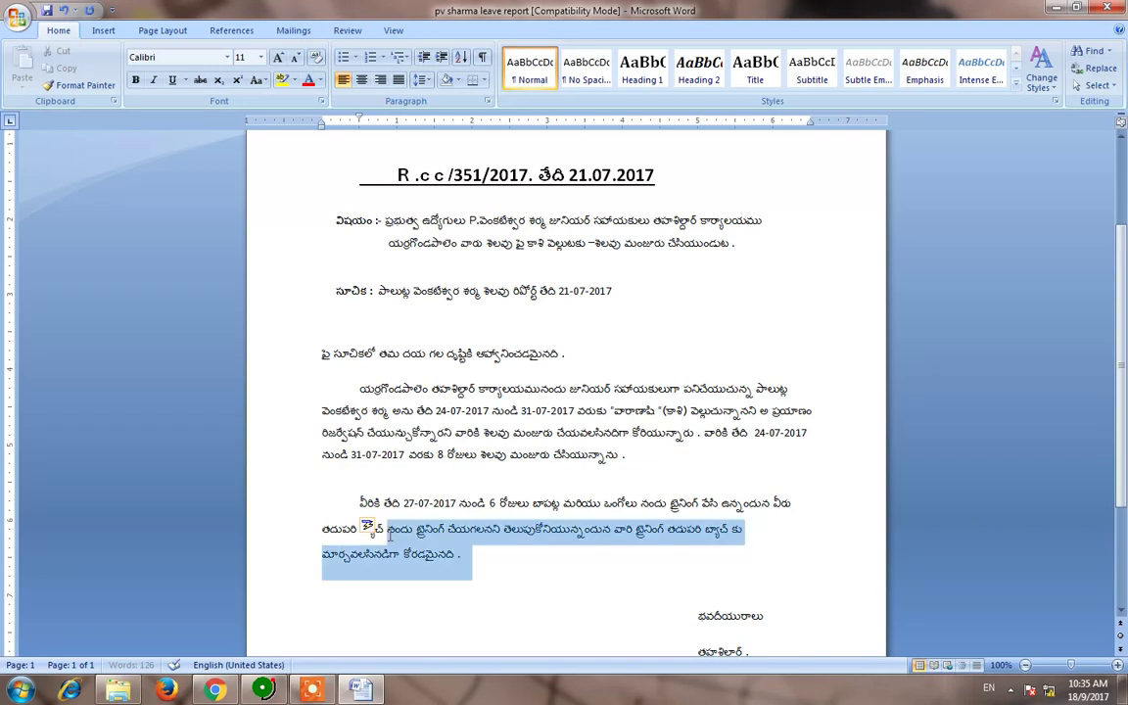
pyautogui.rightClick(419, 534)
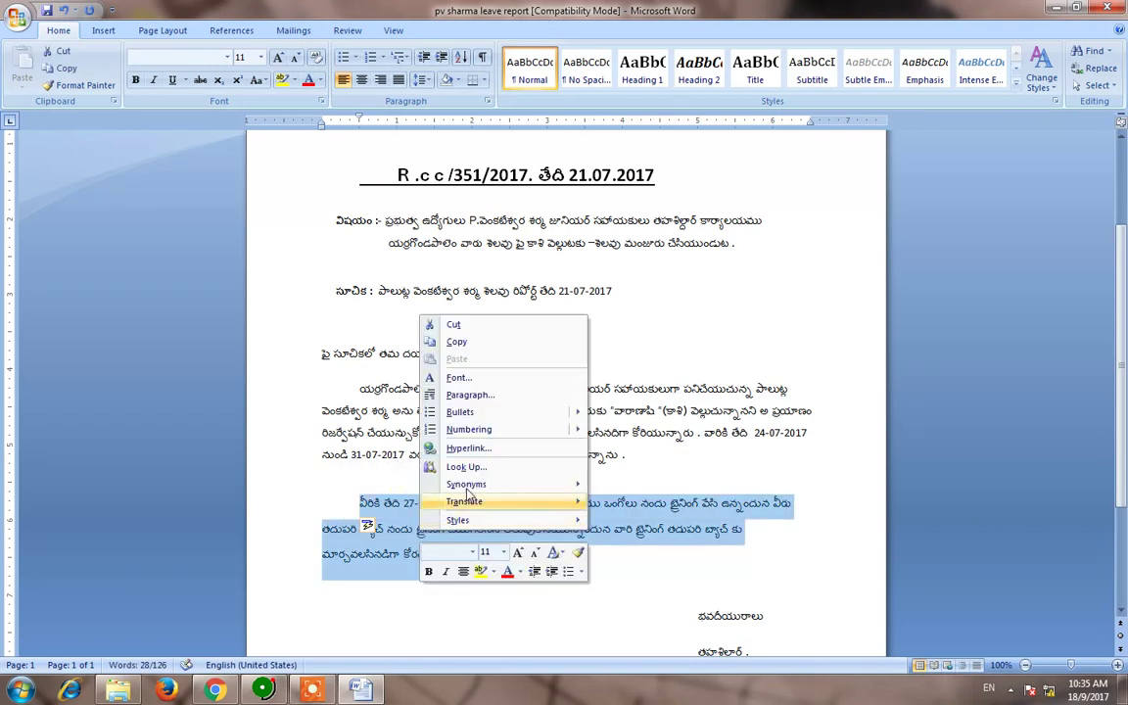
pyautogui.click(450, 403)
pyautogui.click(525, 372)
pyautogui.click(526, 372)
pyautogui.click(607, 368)
pyautogui.click(588, 382)
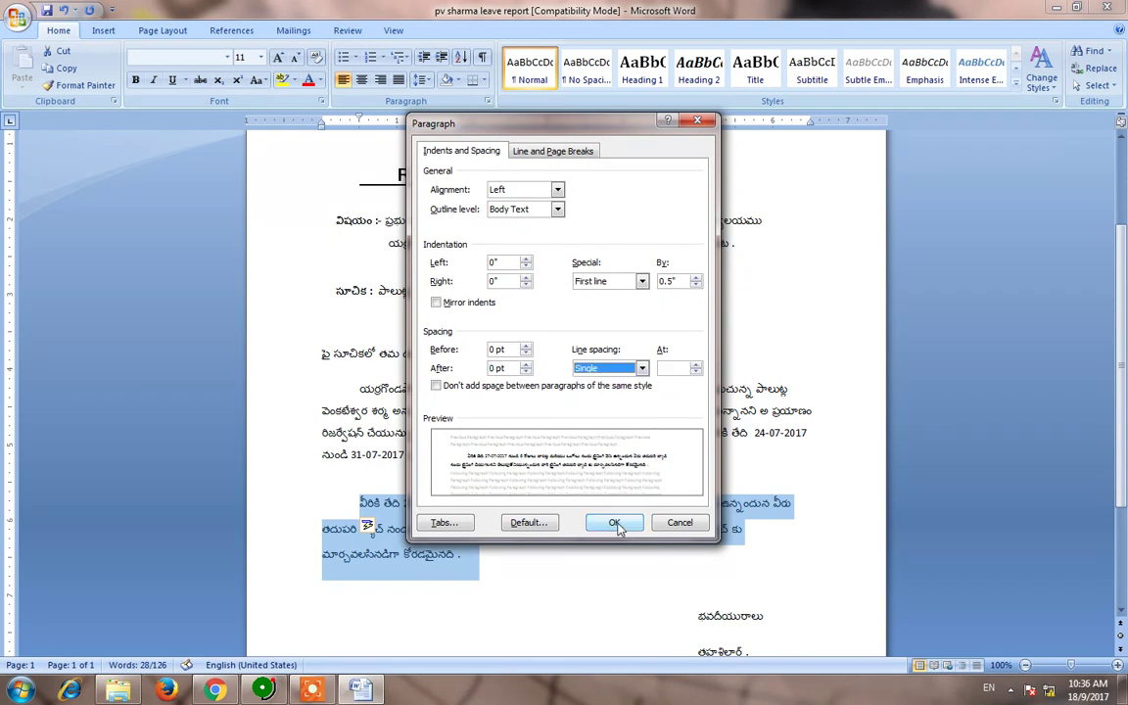
pyautogui.click(614, 522)
pyautogui.click(351, 321)
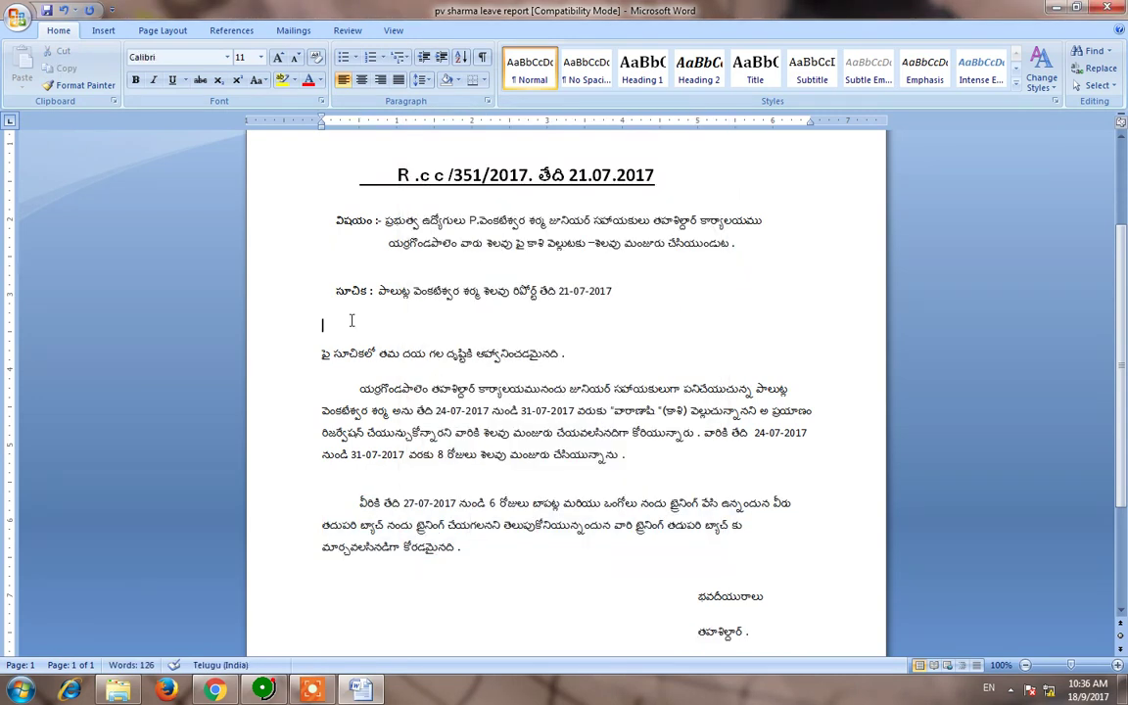
# Remove the empty line above పై సూచికలో and indent that line.
pyautogui.press('BackSpace')
pyautogui.click(320, 329)
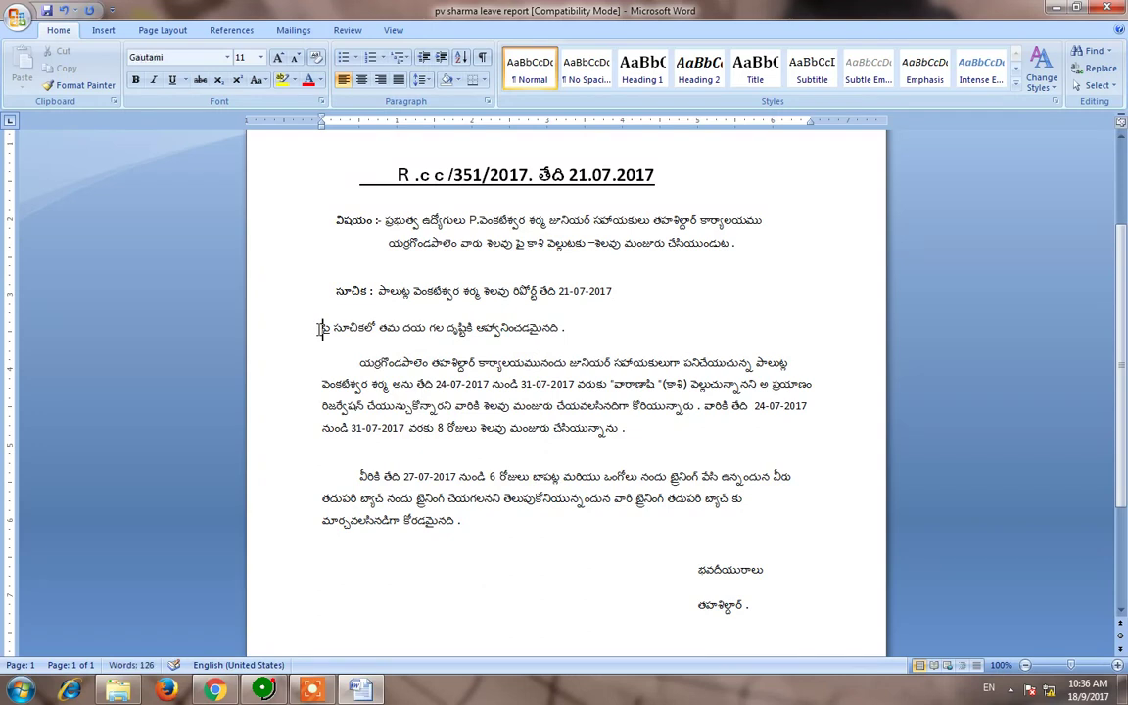
pyautogui.press('Tab')
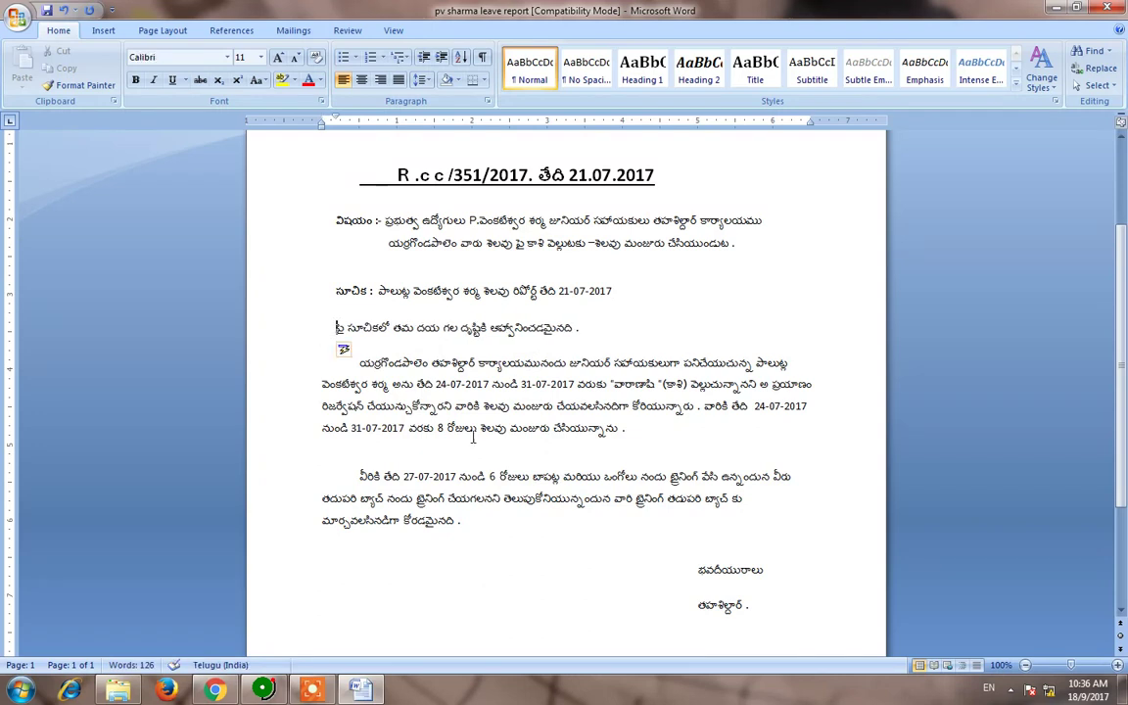
# Edit the heading to read 'R.c c /351/2017' without underline, widening the gap before తేది.
pyautogui.scroll(2, 509, 298)
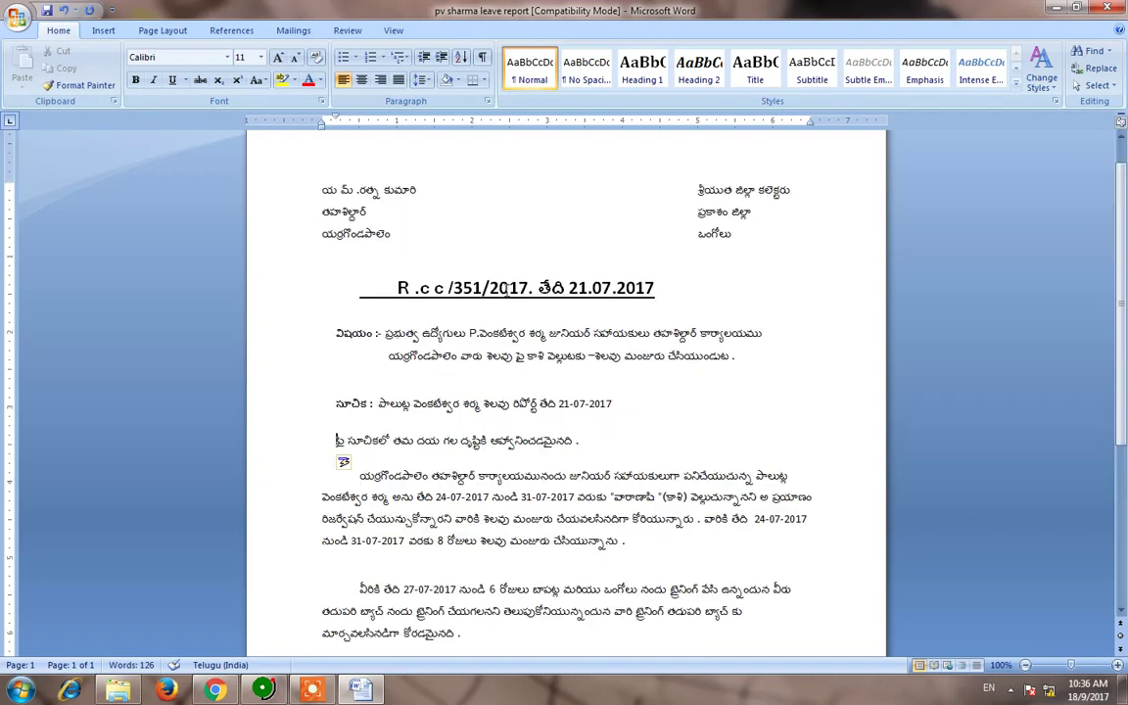
pyautogui.moveTo(656, 286); pyautogui.dragTo(301, 307)
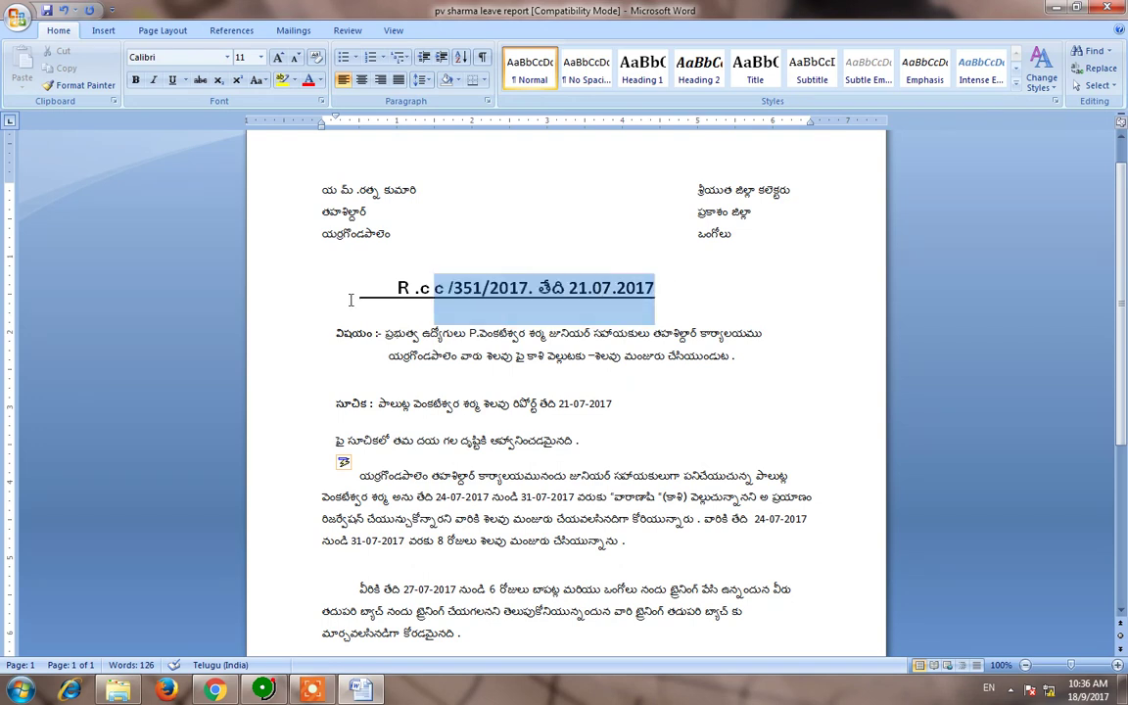
pyautogui.hotkey('ctrl', 'u')
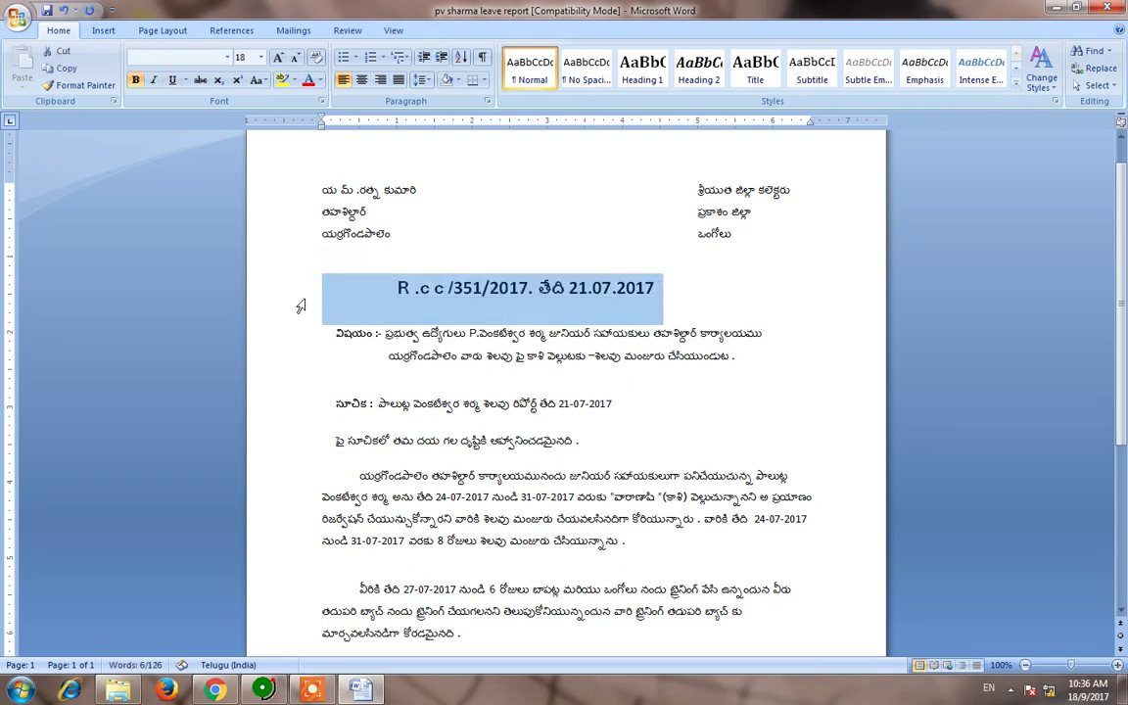
pyautogui.click(534, 288)
pyautogui.press('Left')
pyautogui.press('Left')
pyautogui.press('Left')
pyautogui.press('BackSpace')
pyautogui.click(422, 288)
pyautogui.press('BackSpace')
pyautogui.press('BackSpace')
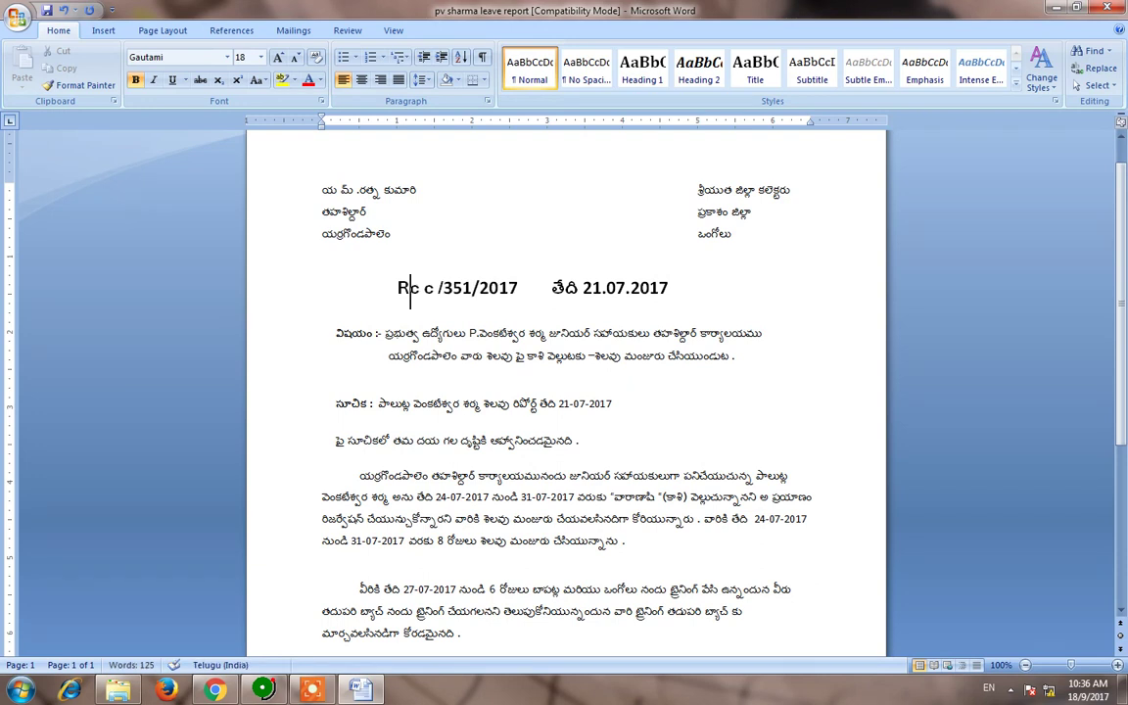
pyautogui.write('.')
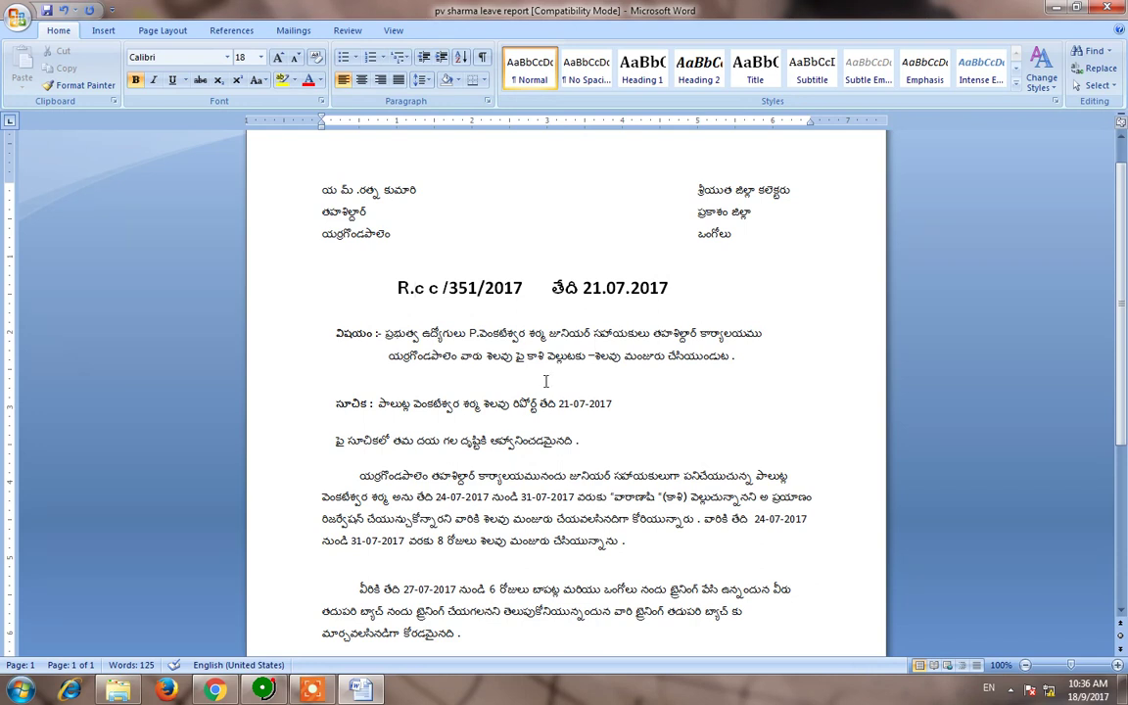
pyautogui.scroll(-2, 517, 377)
# Set the two closing signature lines to single spacing with 0 pt after.
pyautogui.scroll(-1, 513, 390)
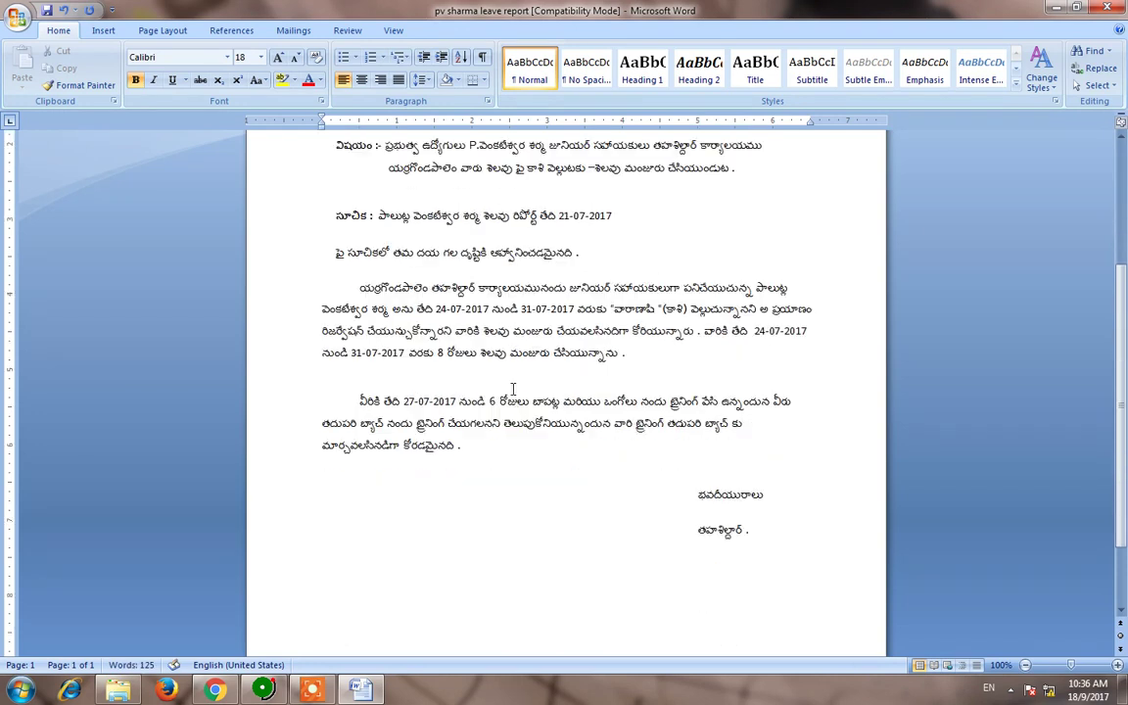
pyautogui.moveTo(767, 529); pyautogui.dragTo(712, 504)
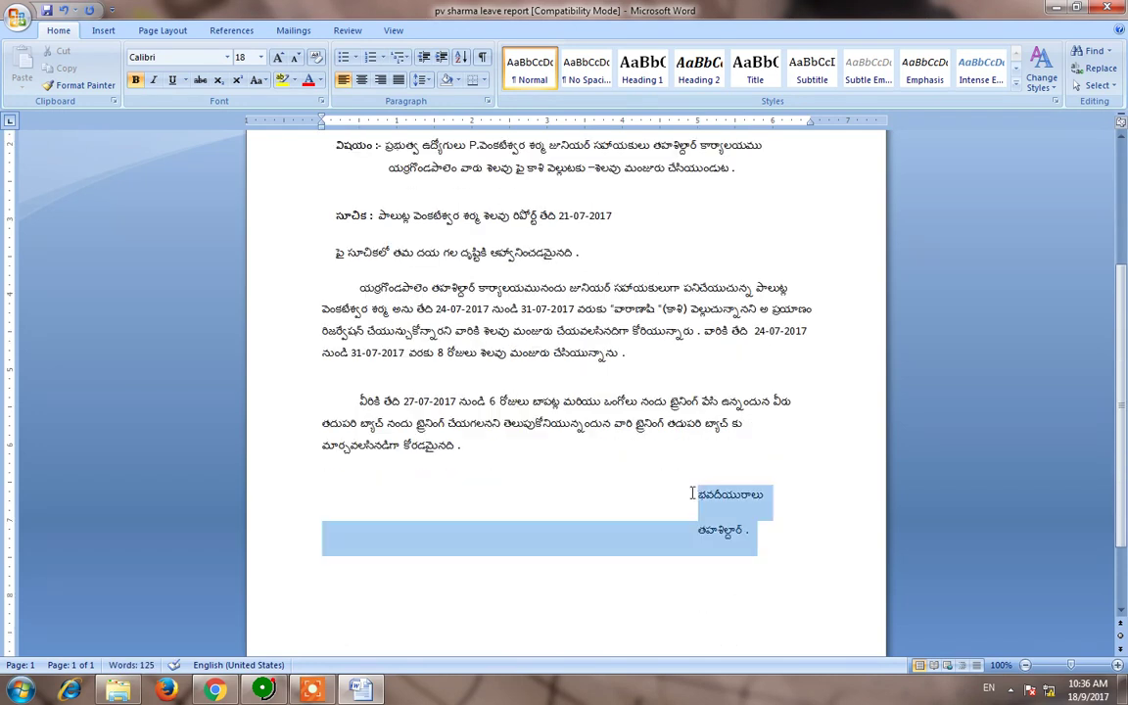
pyautogui.rightClick(712, 503)
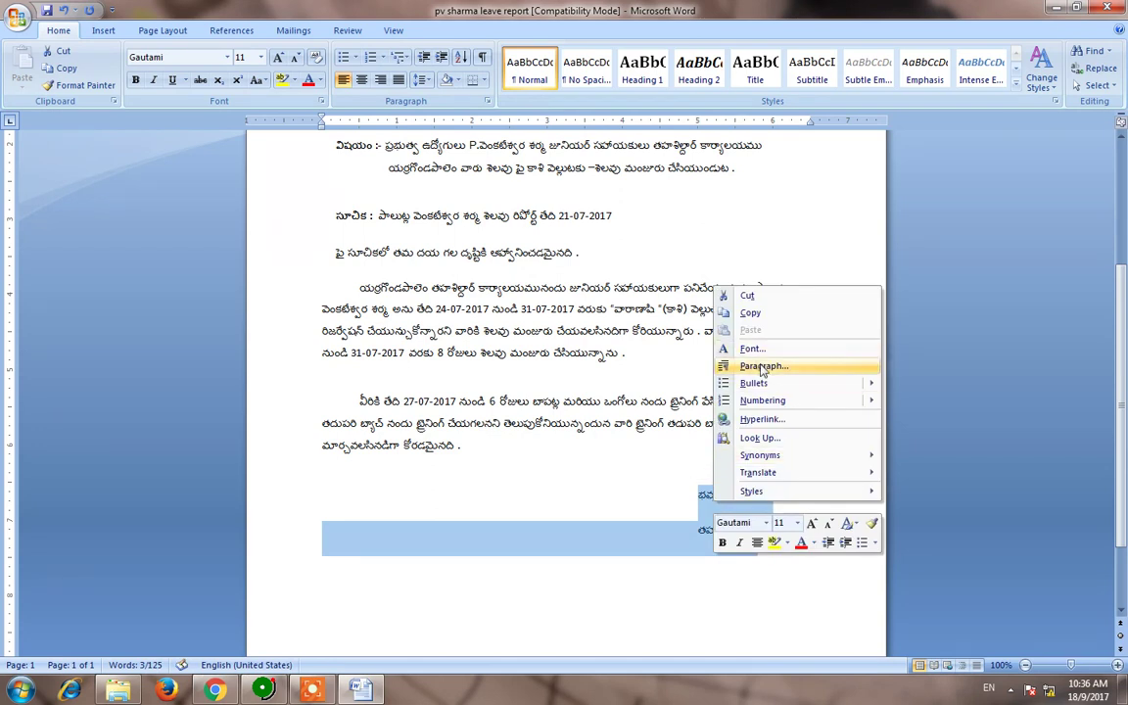
pyautogui.click(759, 365)
pyautogui.click(526, 372)
pyautogui.click(525, 372)
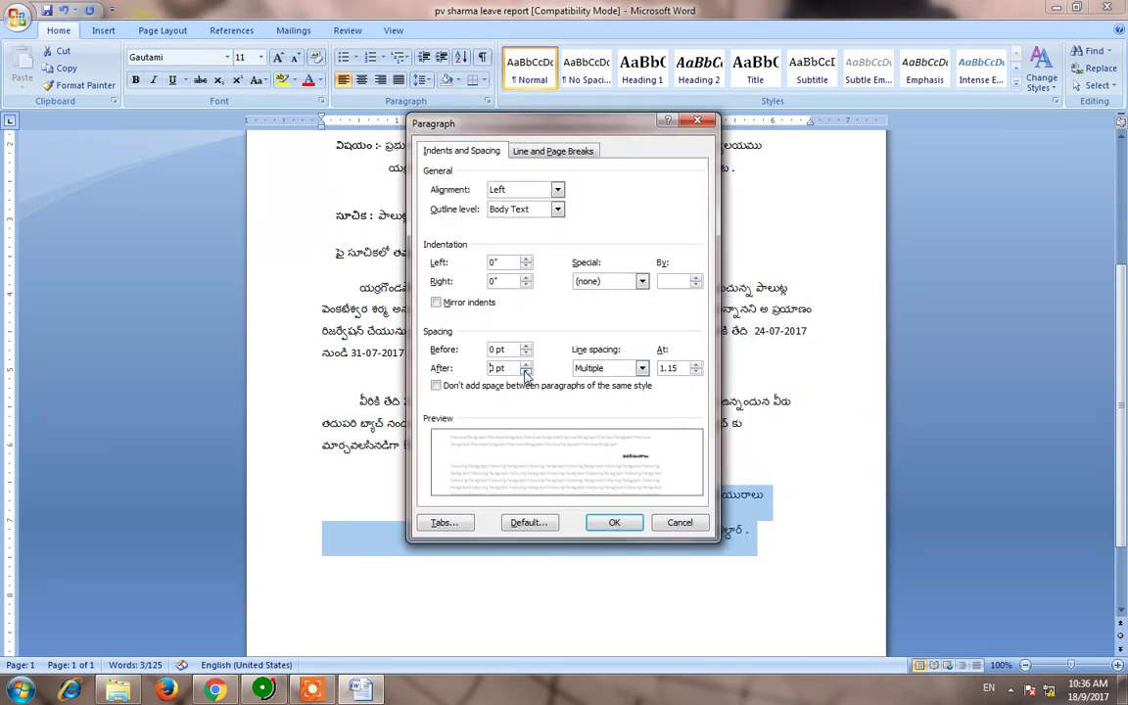
pyautogui.click(641, 369)
pyautogui.click(654, 384)
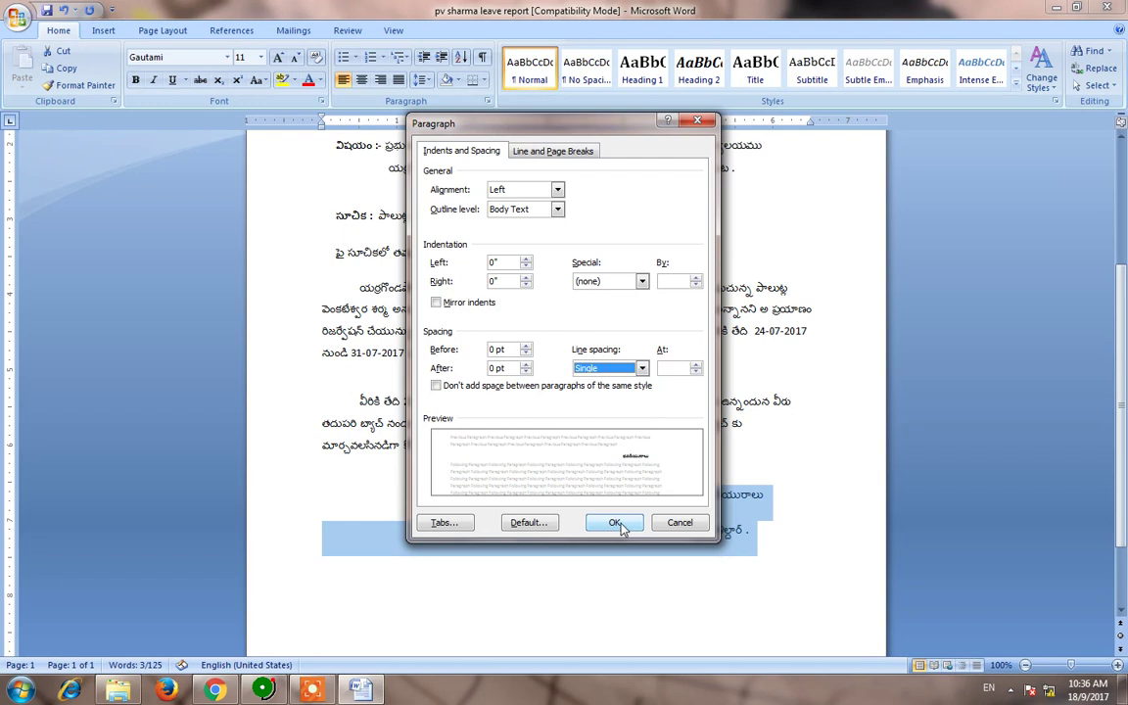
pyautogui.click(615, 523)
pyautogui.click(634, 612)
pyautogui.scroll(2, 634, 612)
pyautogui.scroll(-2, 594, 534)
pyautogui.click(594, 537)
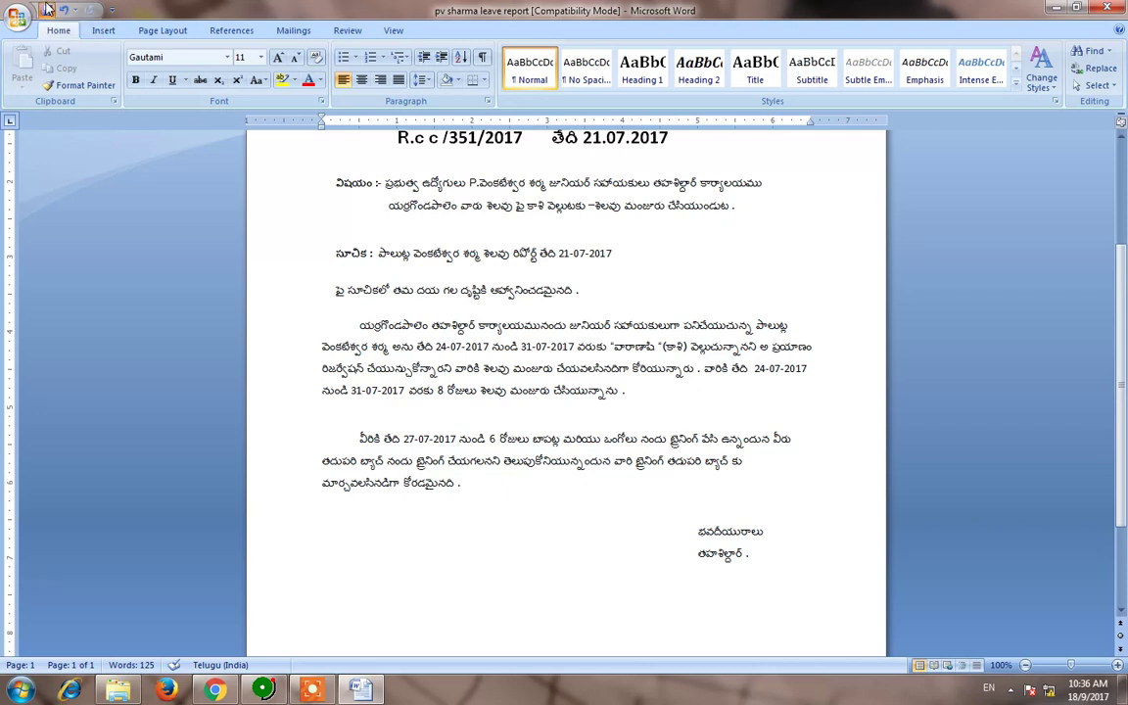
# Justify both body paragraphs plus the reference heading and subject paragraph.
pyautogui.scroll(5, 479, 458)
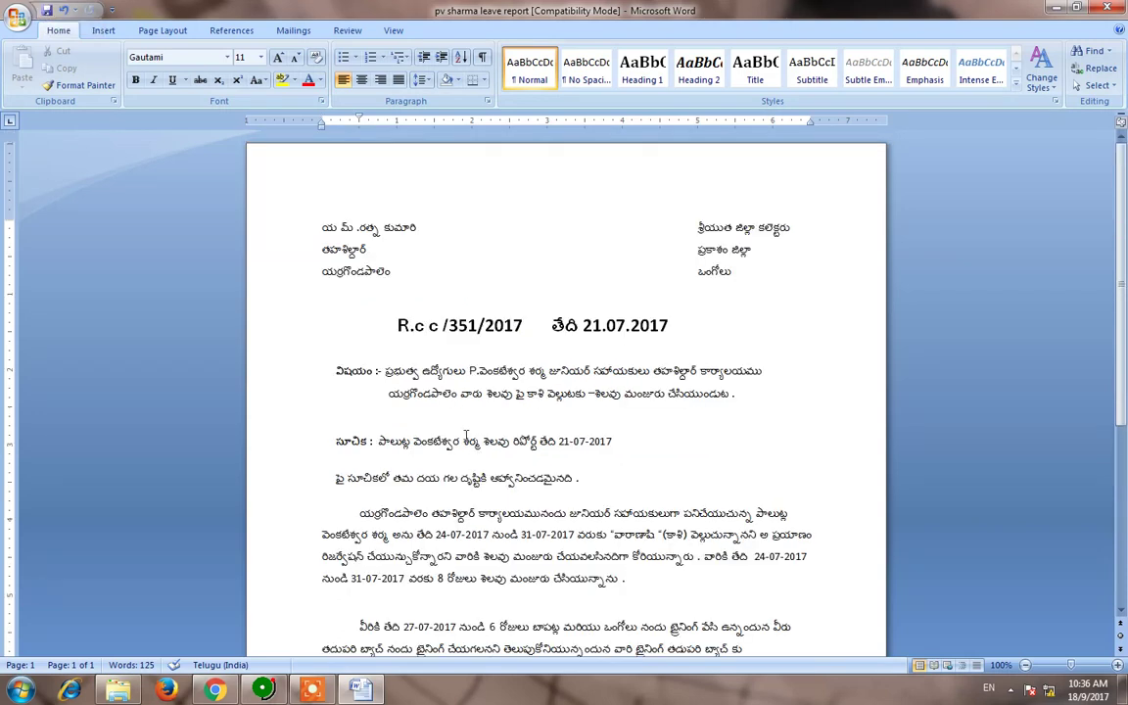
pyautogui.scroll(-1, 441, 453)
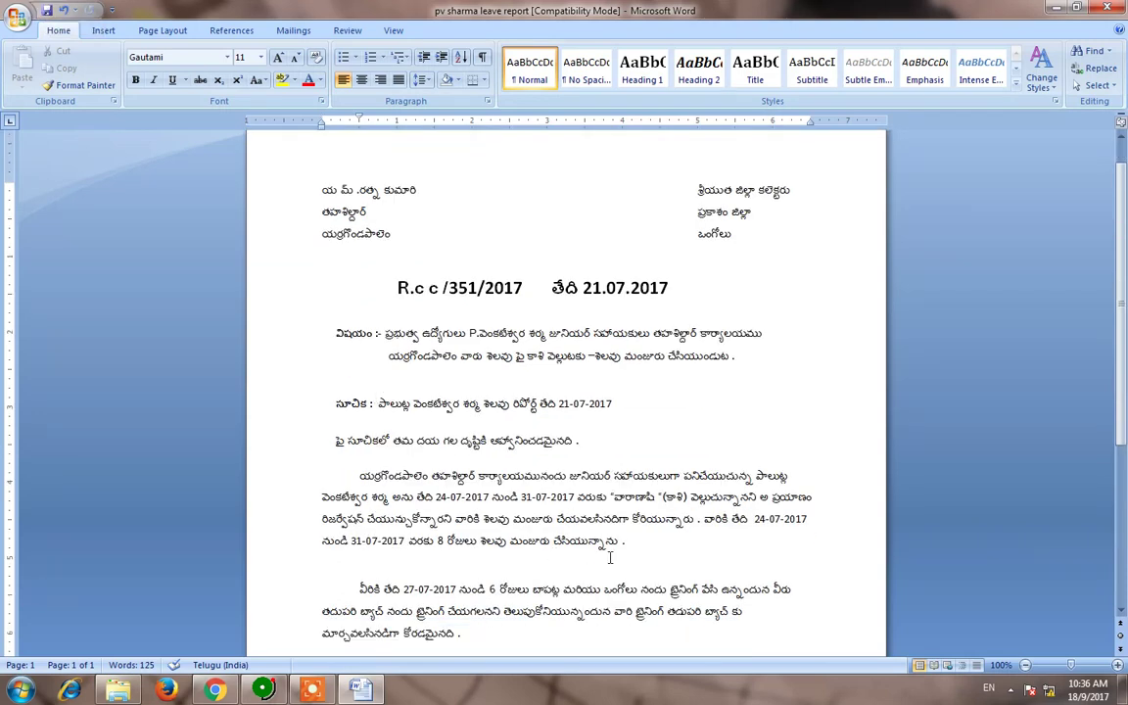
pyautogui.moveTo(646, 540); pyautogui.dragTo(316, 478)
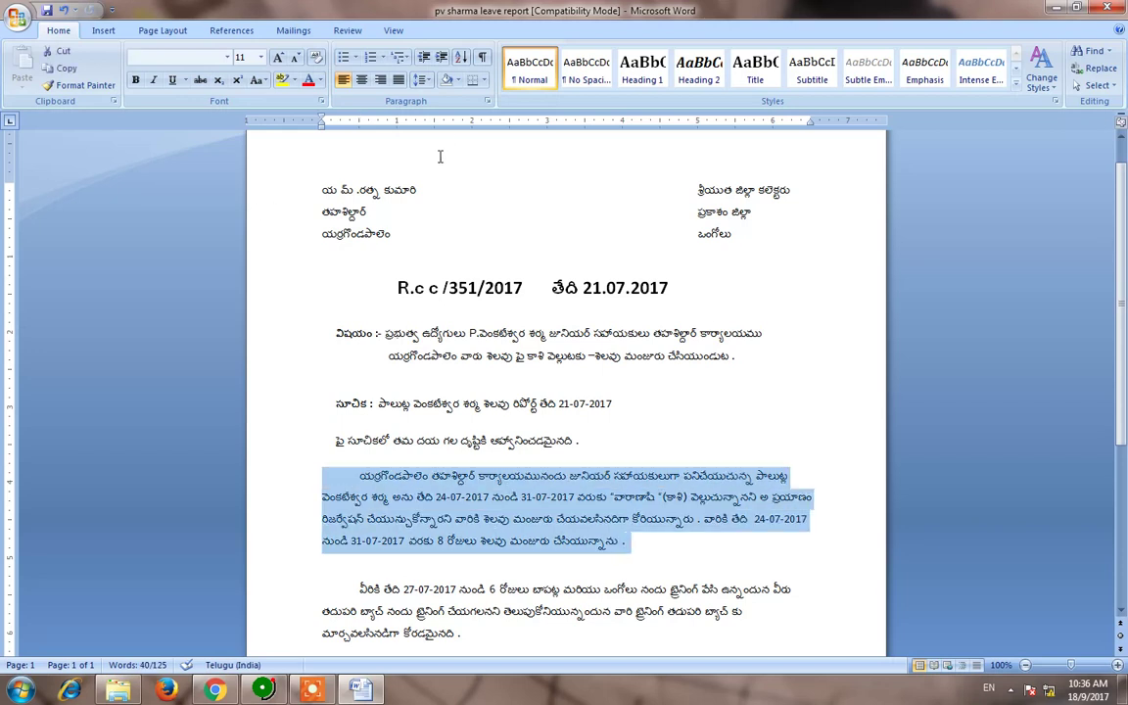
pyautogui.click(398, 80)
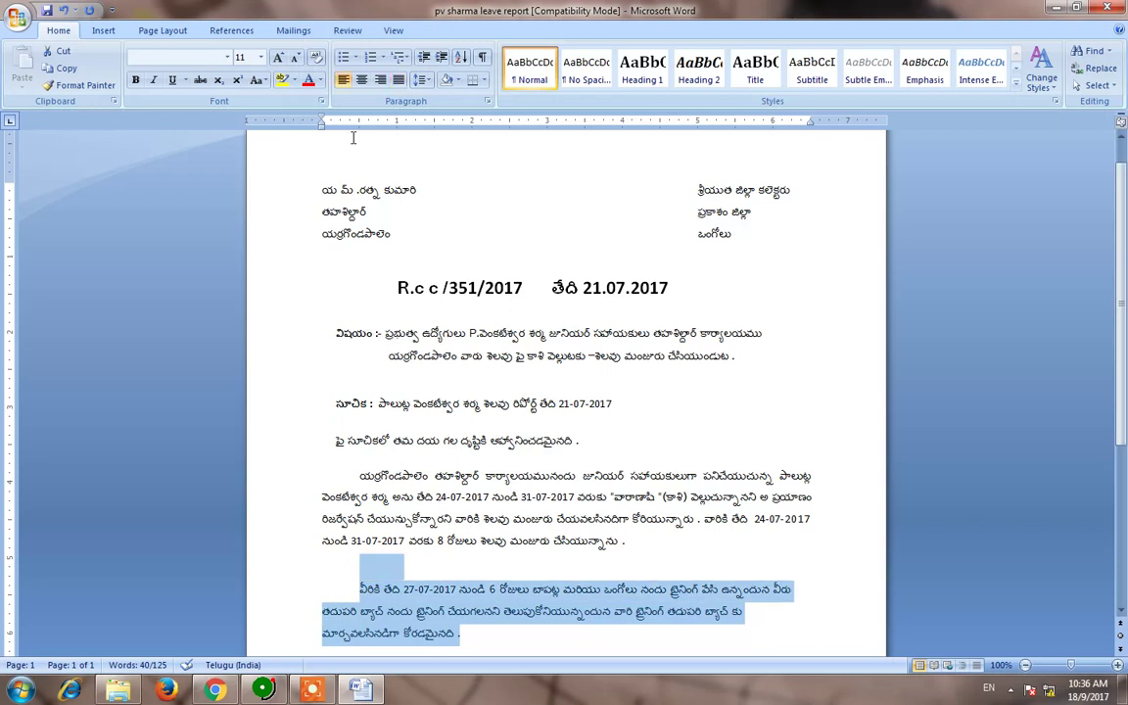
pyautogui.click(397, 79)
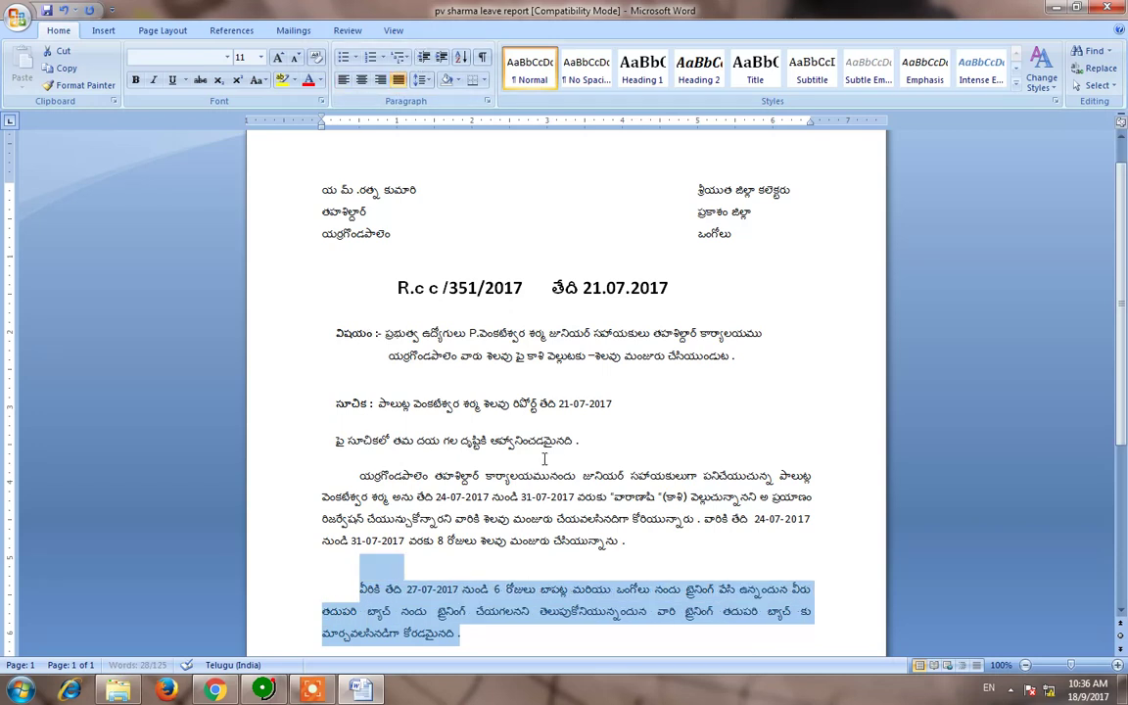
pyautogui.moveTo(750, 355); pyautogui.dragTo(277, 286)
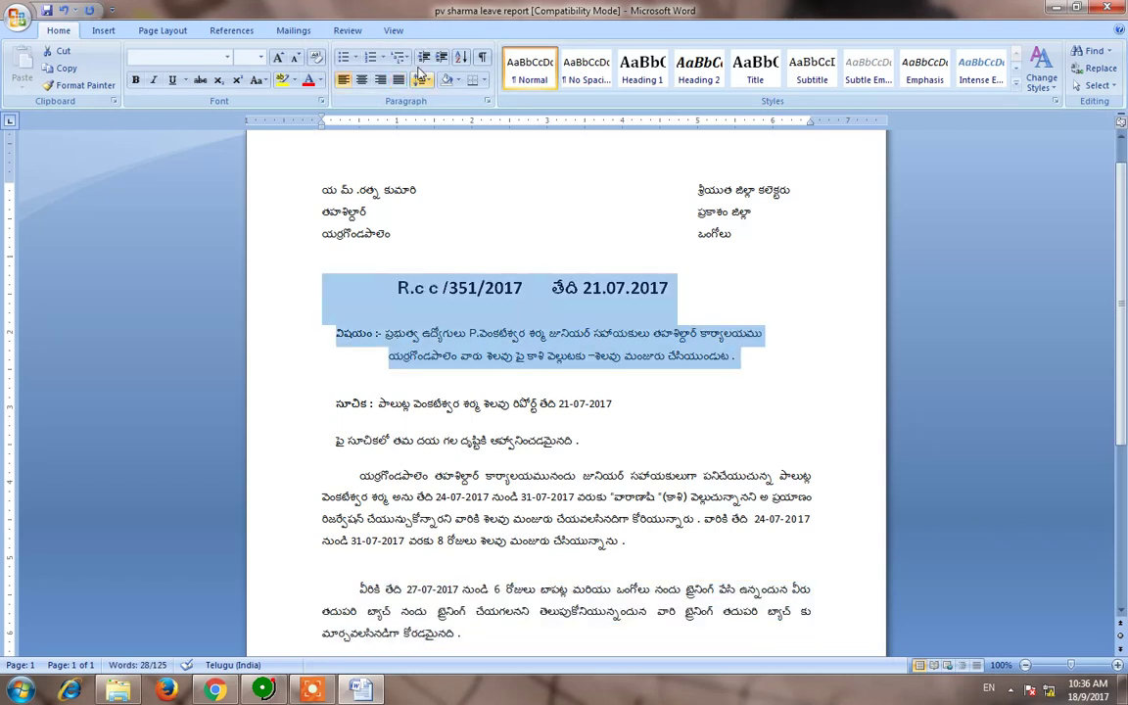
pyautogui.click(397, 80)
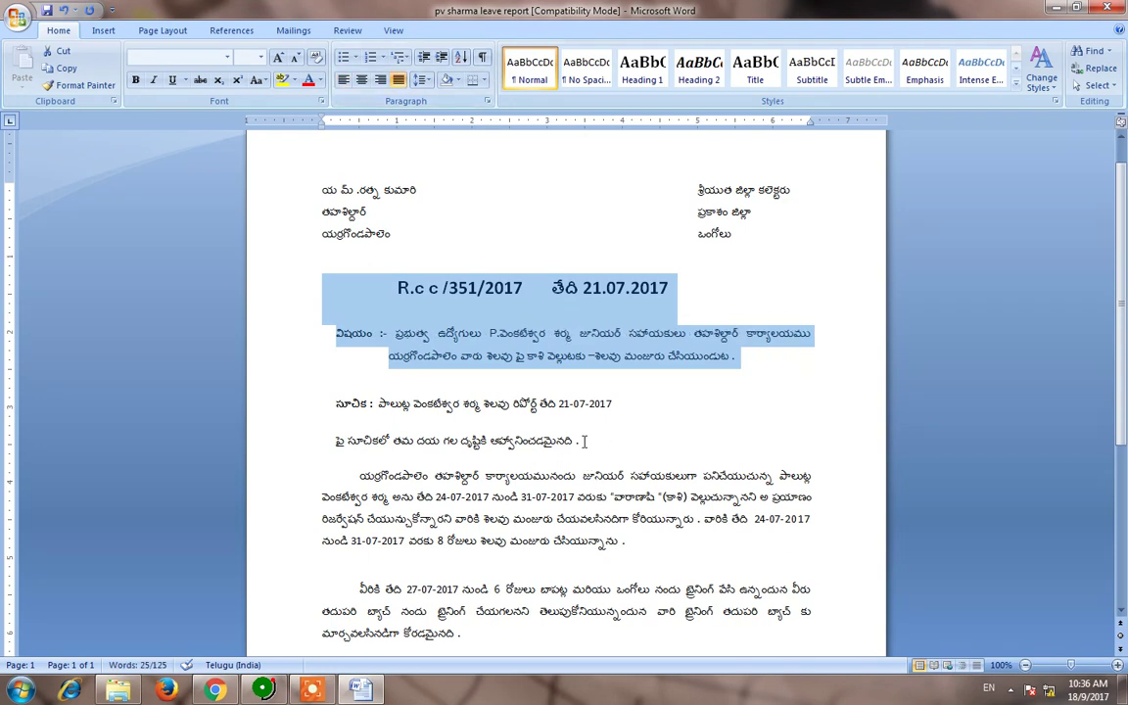
pyautogui.moveTo(585, 441); pyautogui.dragTo(294, 404)
pyautogui.click(400, 80)
pyautogui.click(478, 556)
pyautogui.scroll(1, 479, 556)
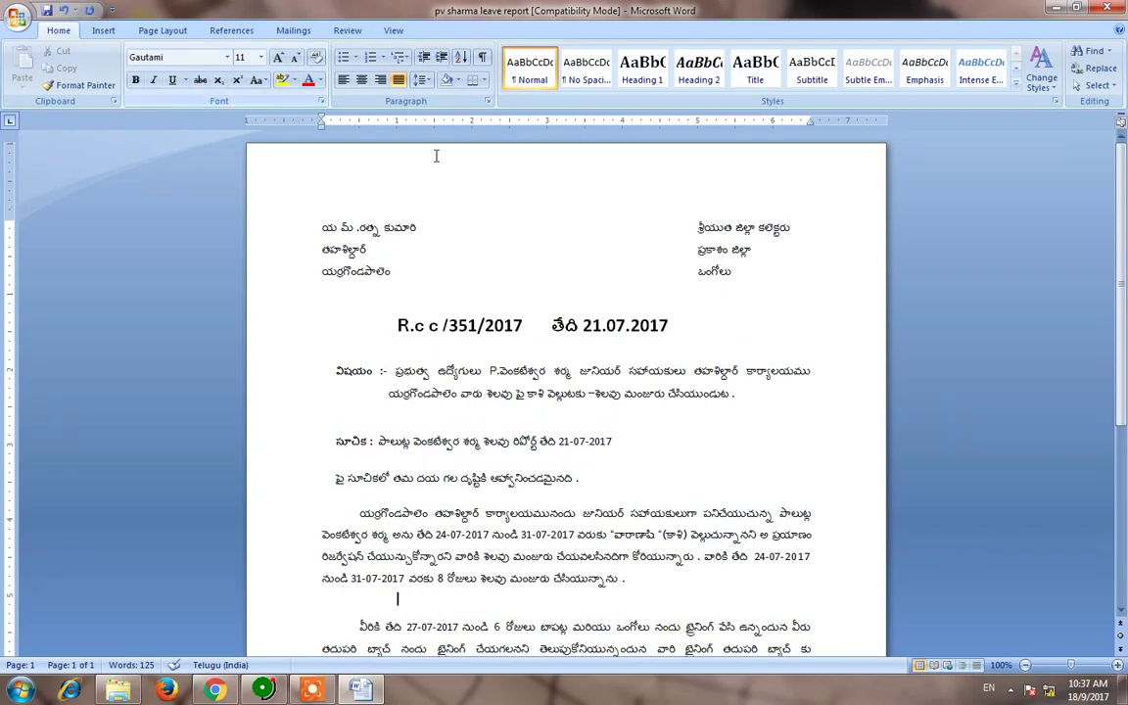
# Review Page Setup margins, paper and layout, keeping 1-inch margins on portrait Letter paper.
pyautogui.press('Down')
pyautogui.scroll(-3, 392, 410)
pyautogui.scroll(3, 395, 414)
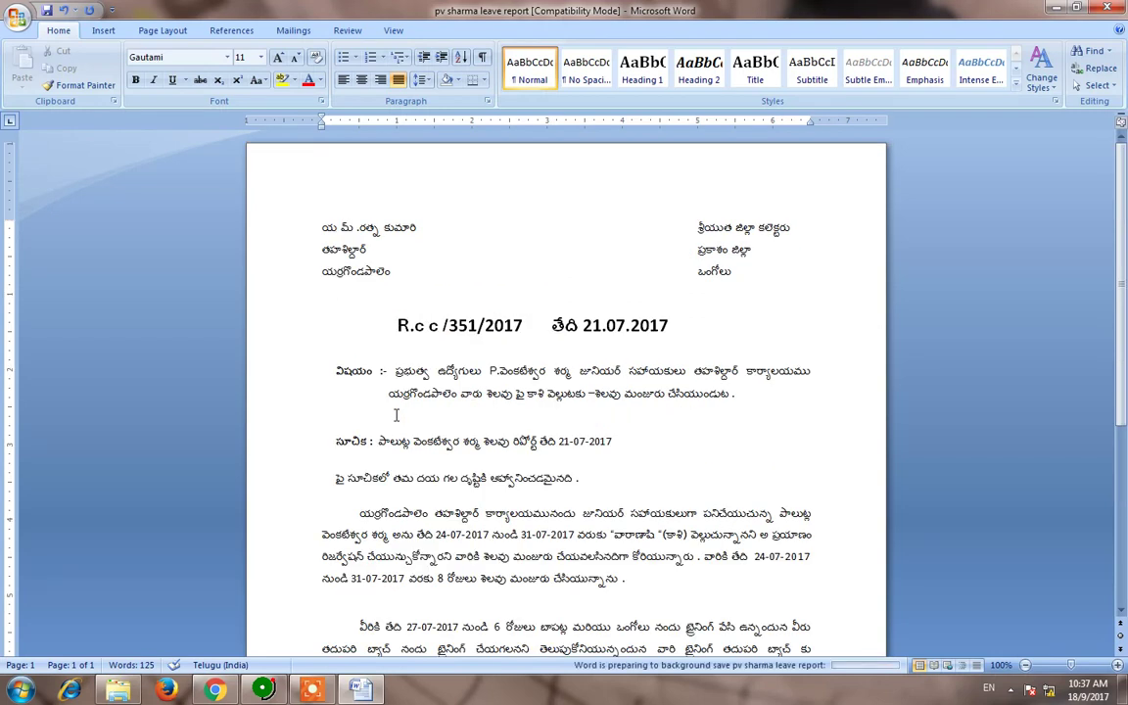
pyautogui.click(162, 30)
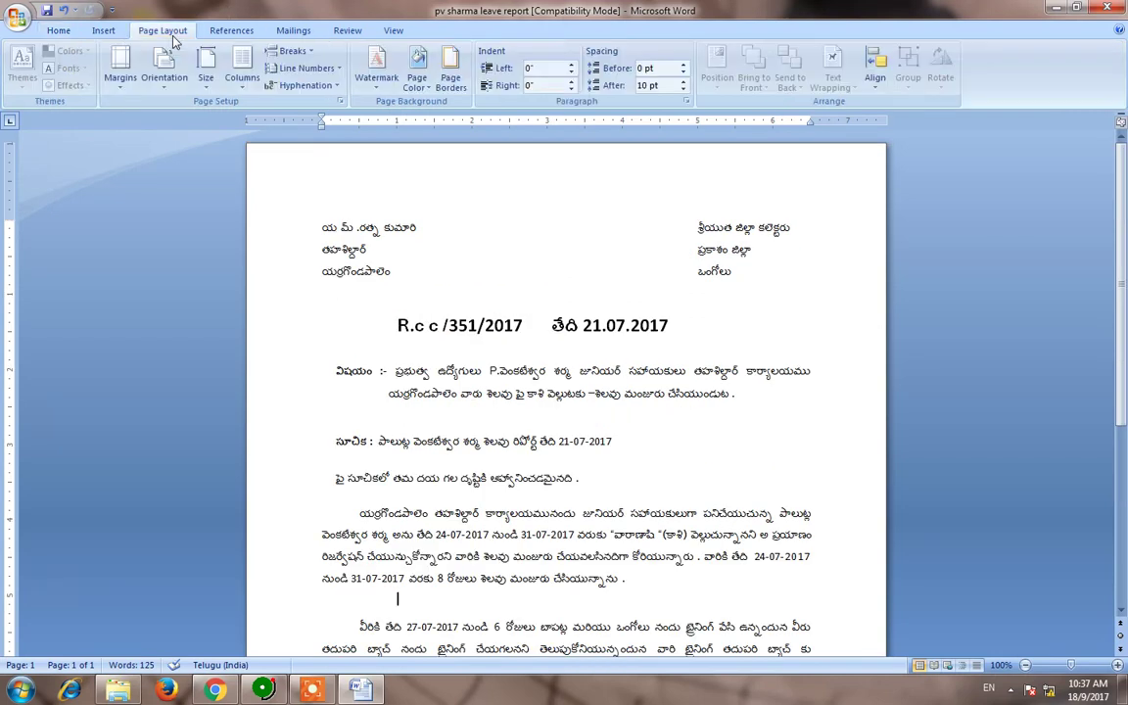
pyautogui.click(341, 103)
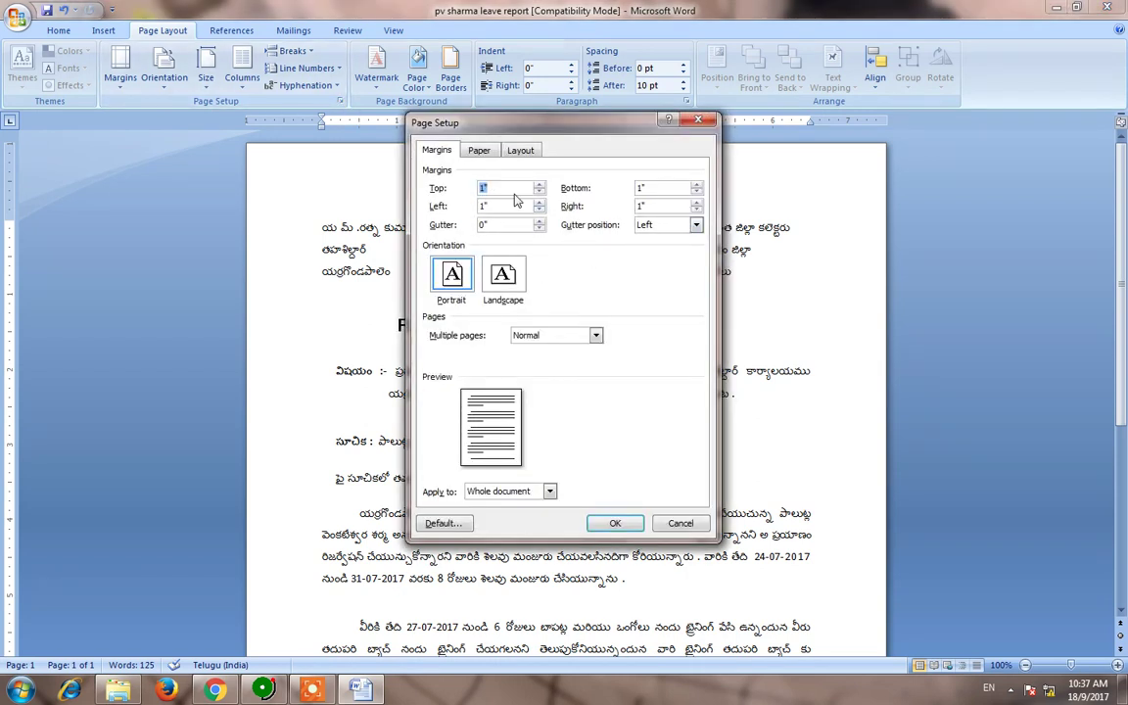
pyautogui.click(480, 152)
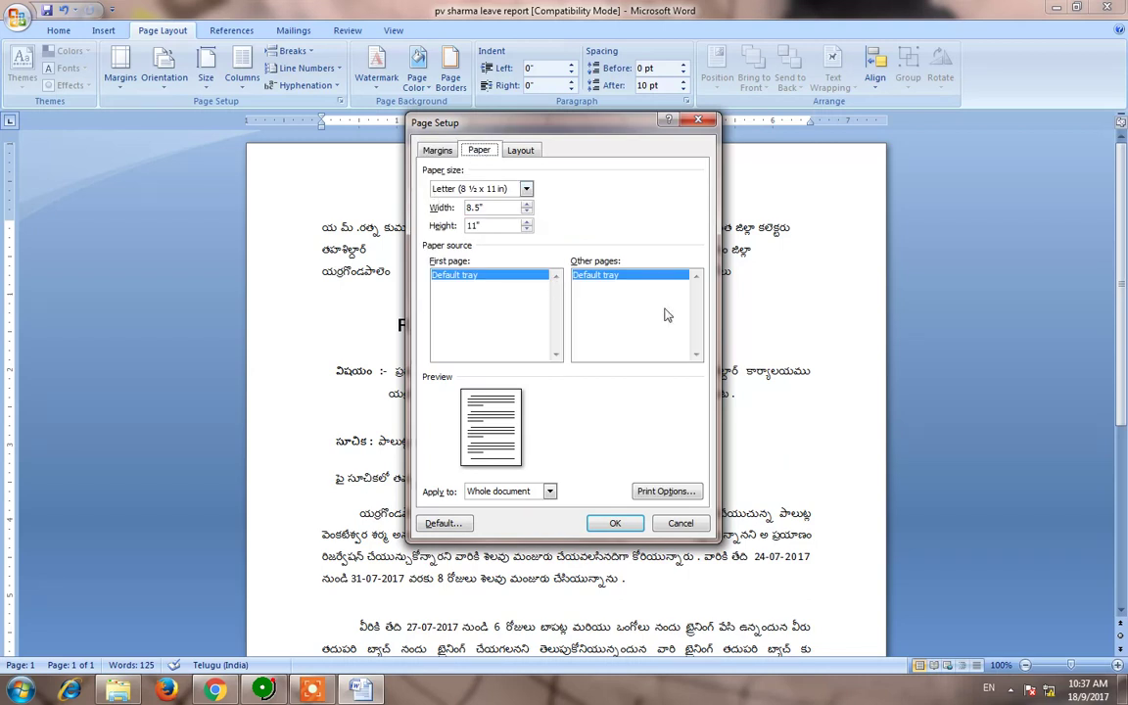
pyautogui.click(520, 150)
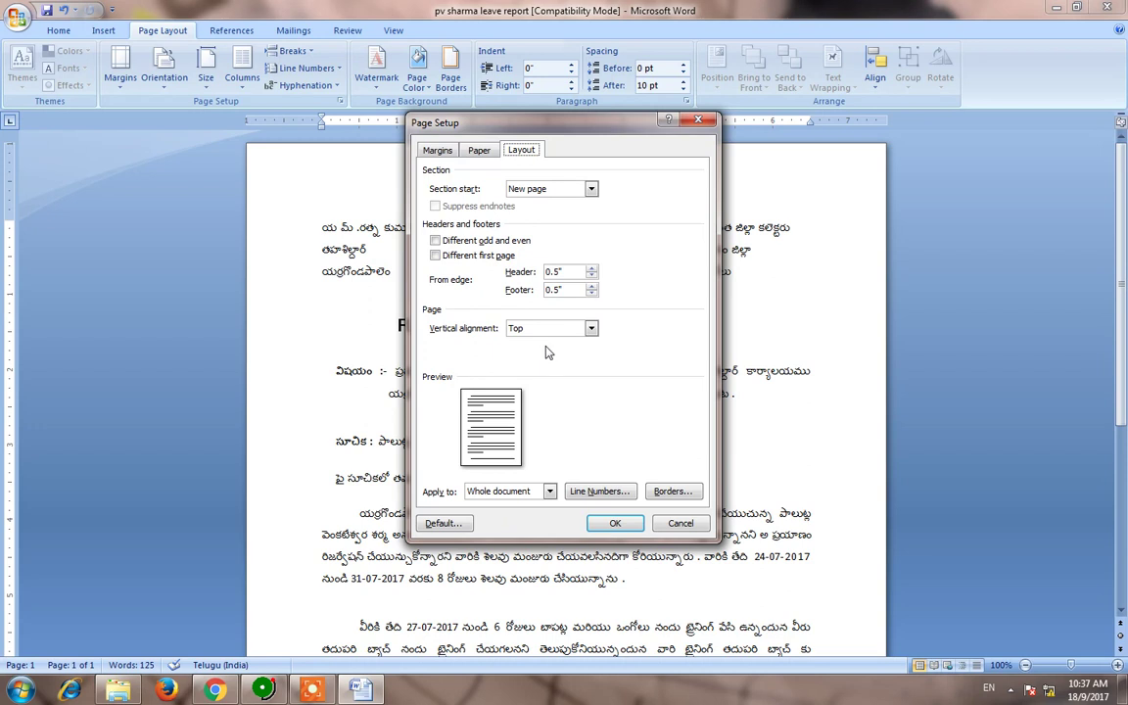
pyautogui.click(617, 524)
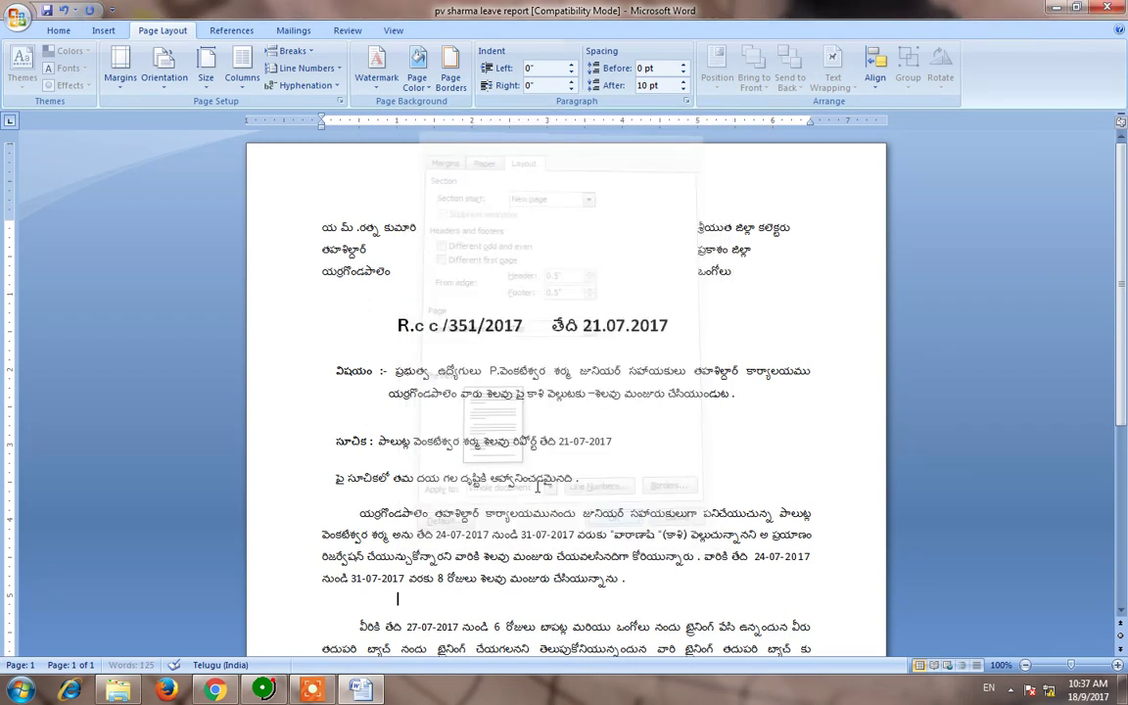
pyautogui.scroll(-5, 578, 470)
pyautogui.scroll(-4, 587, 509)
pyautogui.click(597, 528)
pyautogui.scroll(3, 592, 514)
pyautogui.scroll(5, 587, 499)
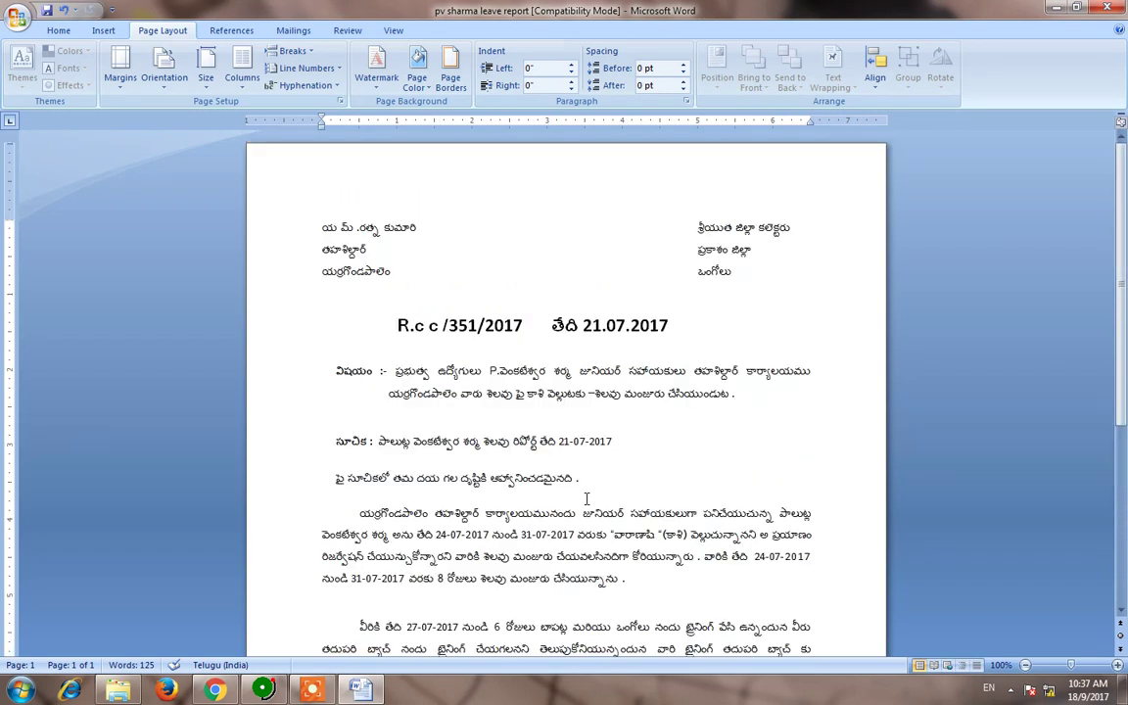
pyautogui.hotkey('ctrl', 'p')
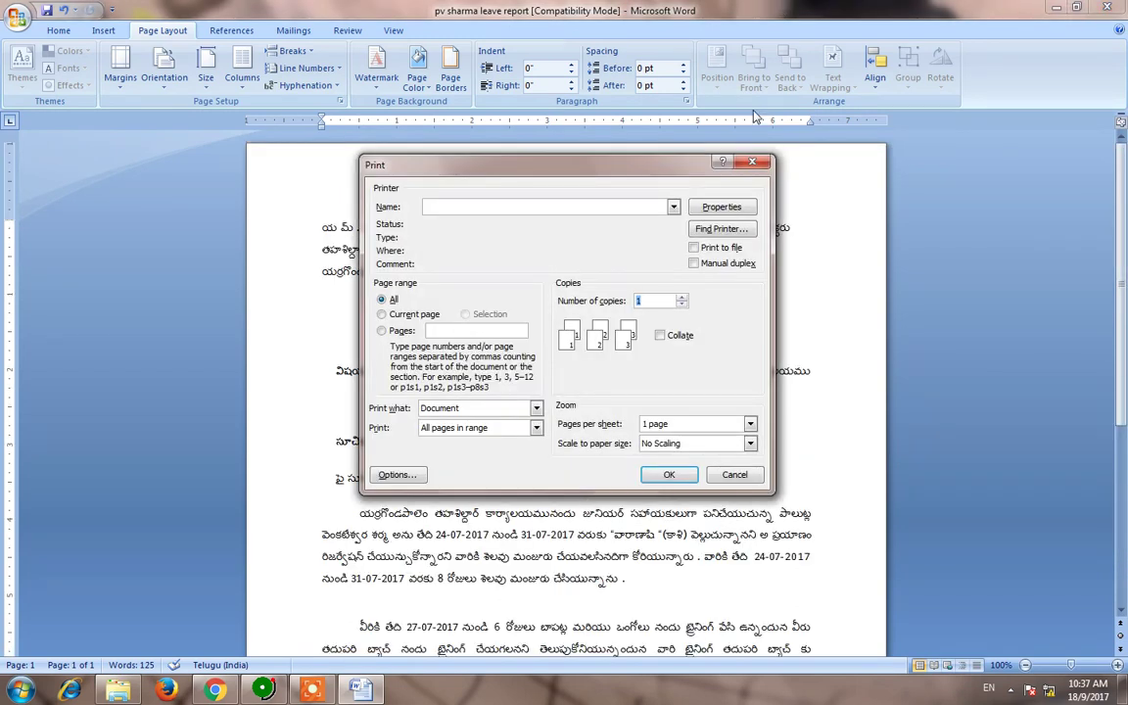
pyautogui.click(724, 209)
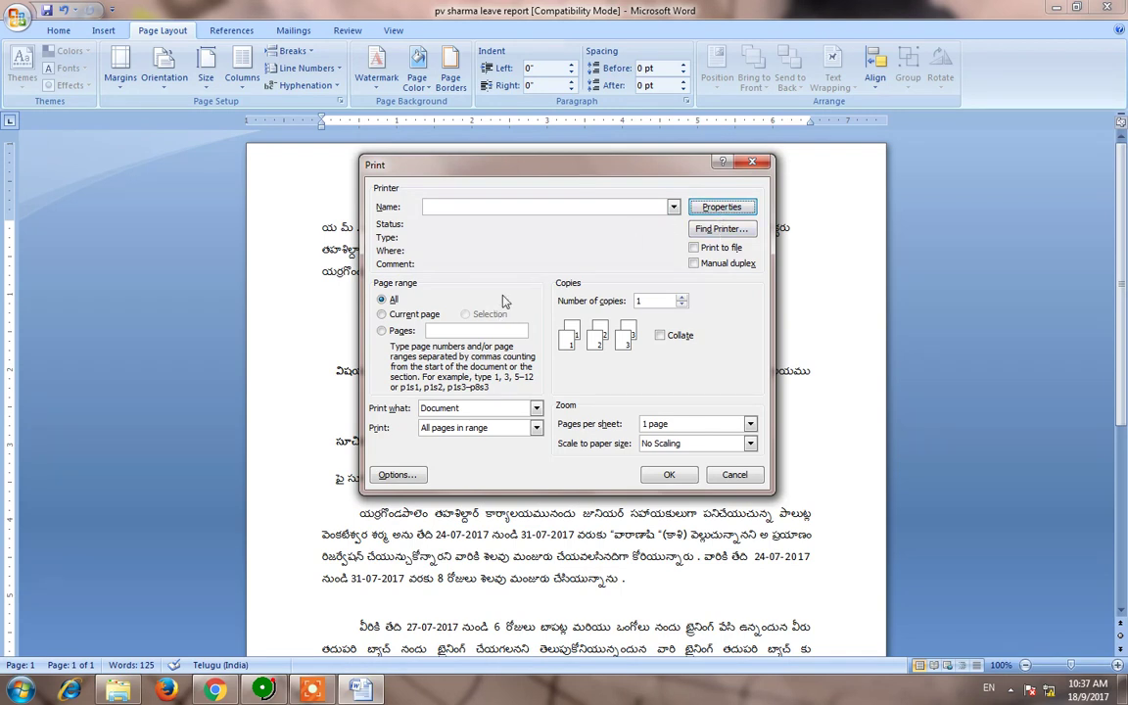
pyautogui.click(735, 475)
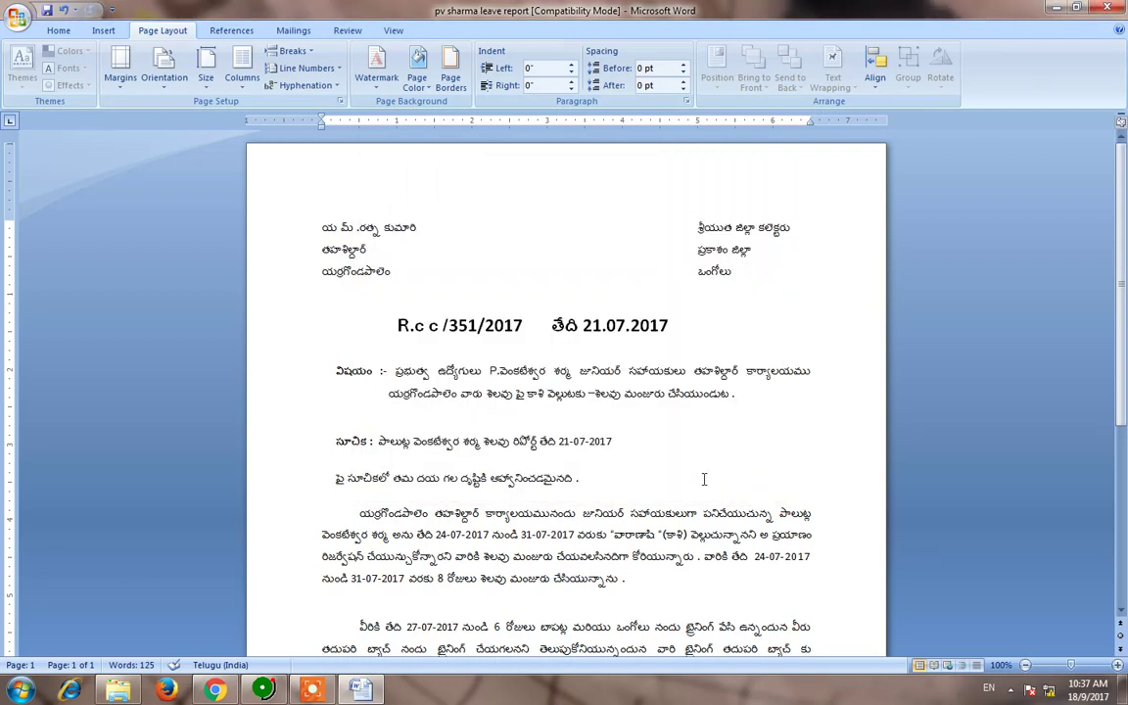
pyautogui.scroll(-4, 496, 566)
pyautogui.scroll(-2, 588, 526)
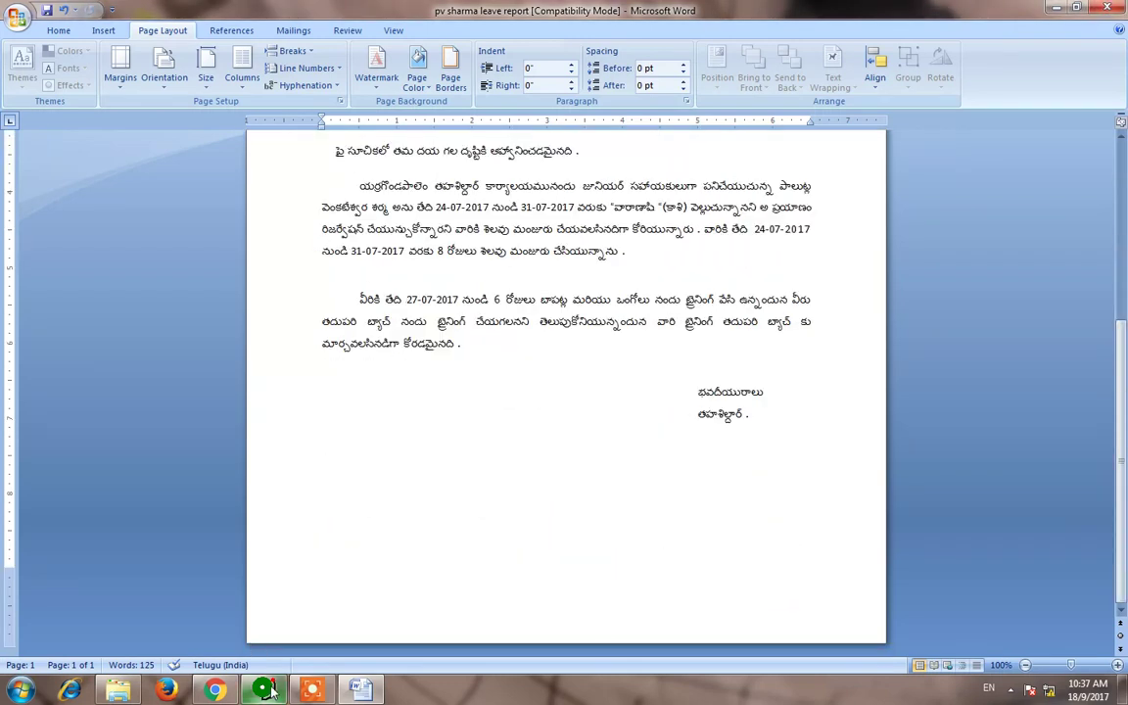